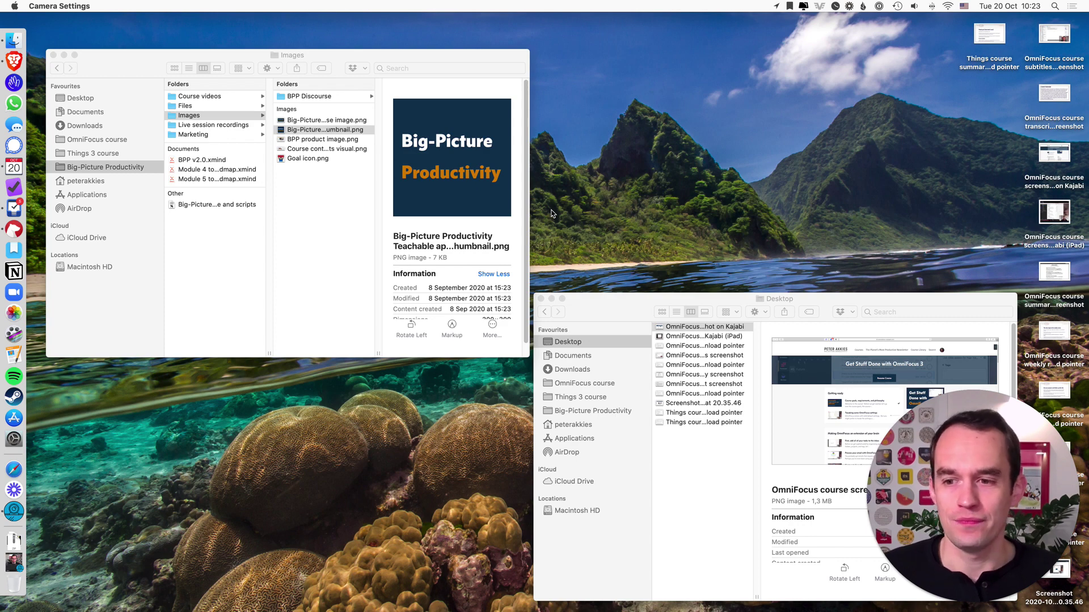
# Step: Switch to Things 3 to show the empty Inbox
pyautogui.click(13, 207)
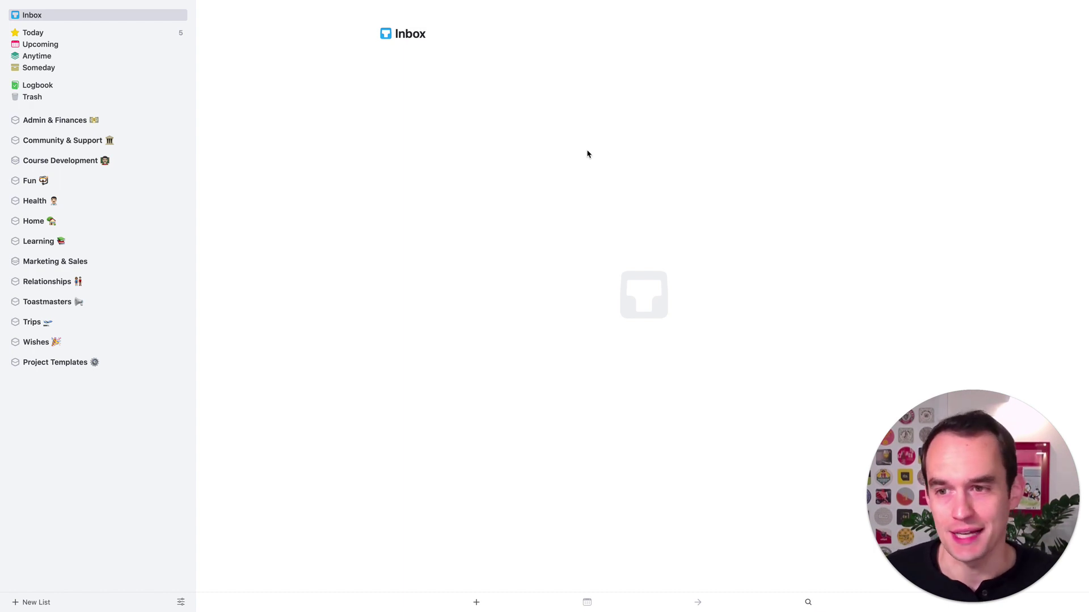
# Step: Create a new project titled 'Renovate the kitchen'
pyautogui.click(33, 602)
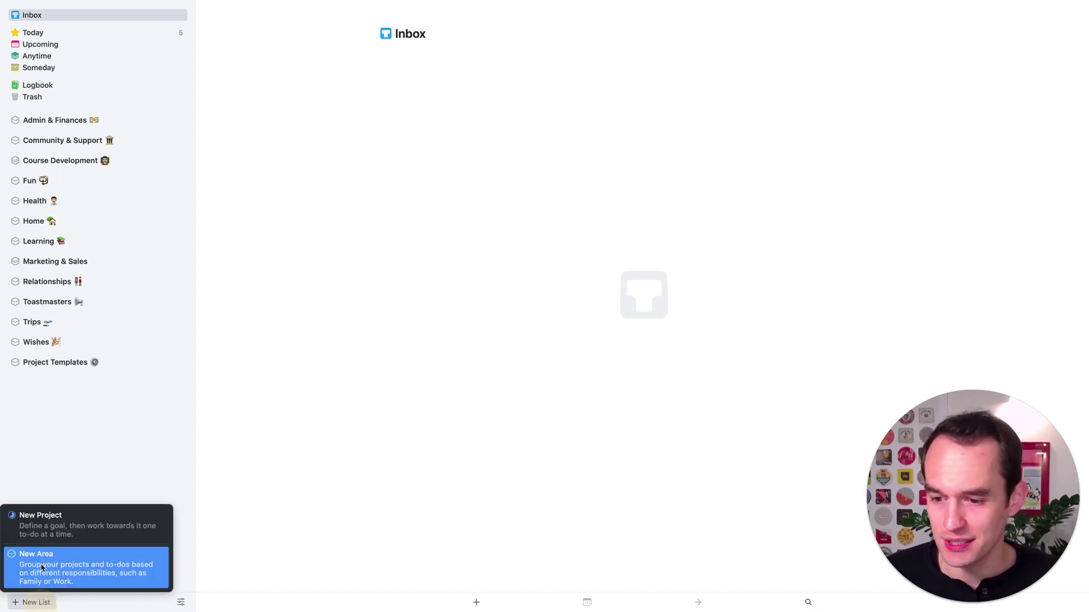
pyautogui.click(54, 529)
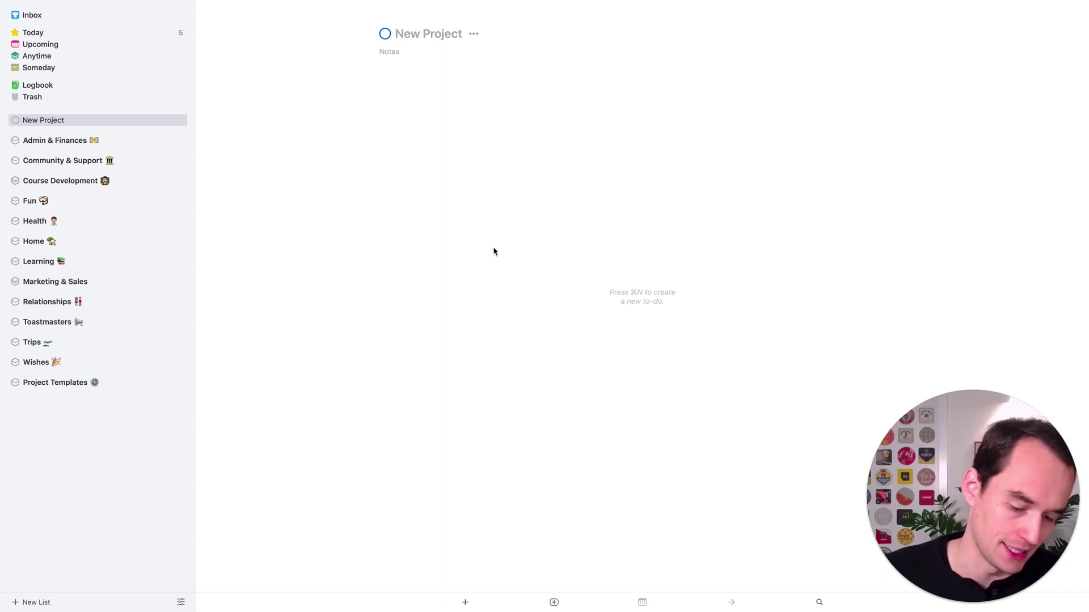
pyautogui.write('Ren')
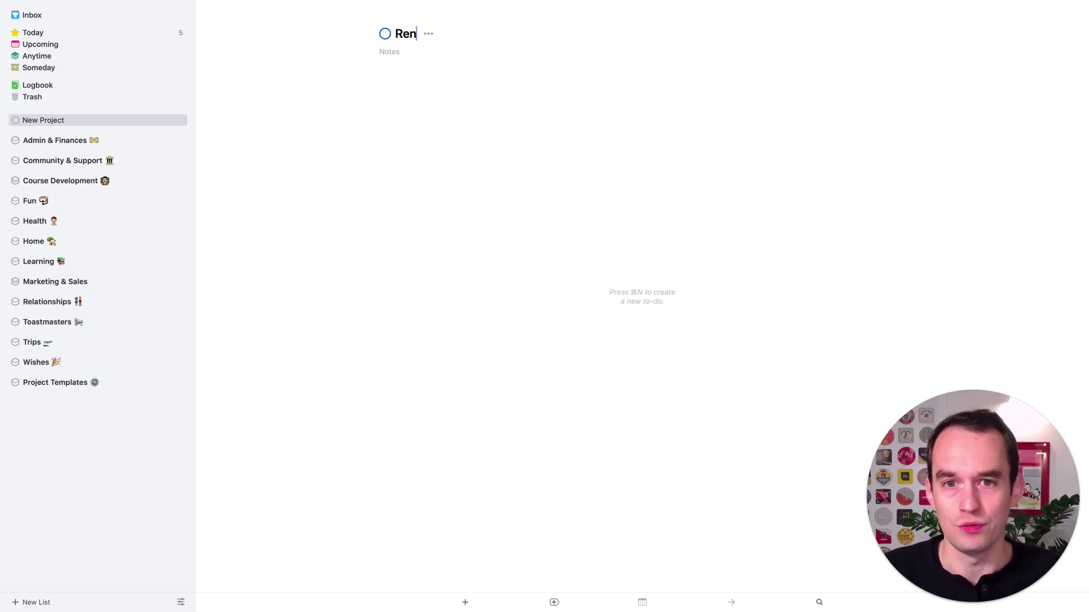
pyautogui.write('ovate the kitchen')
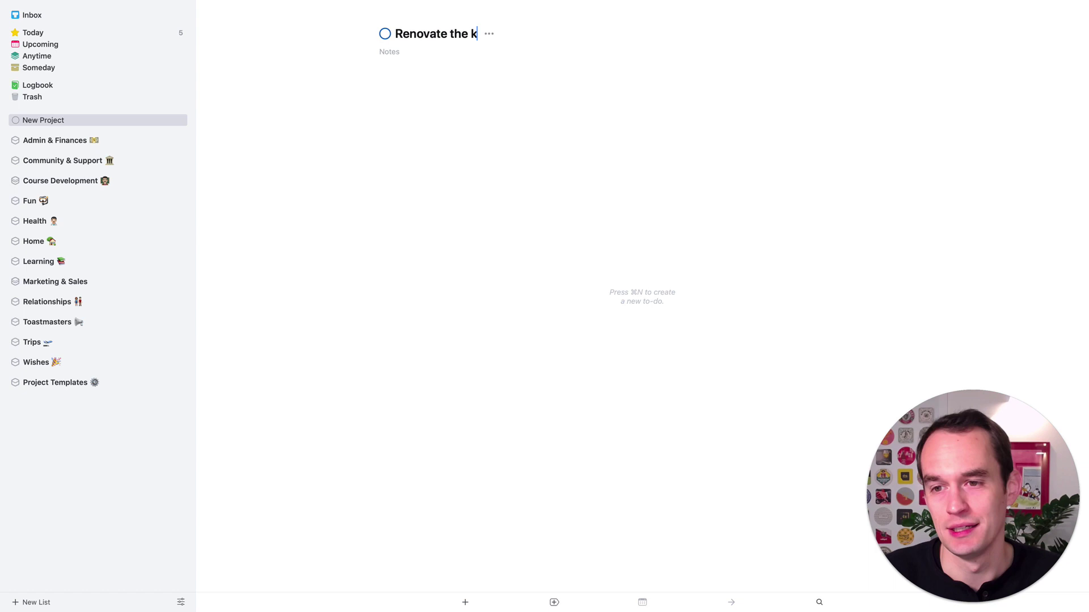
pyautogui.press('Return')
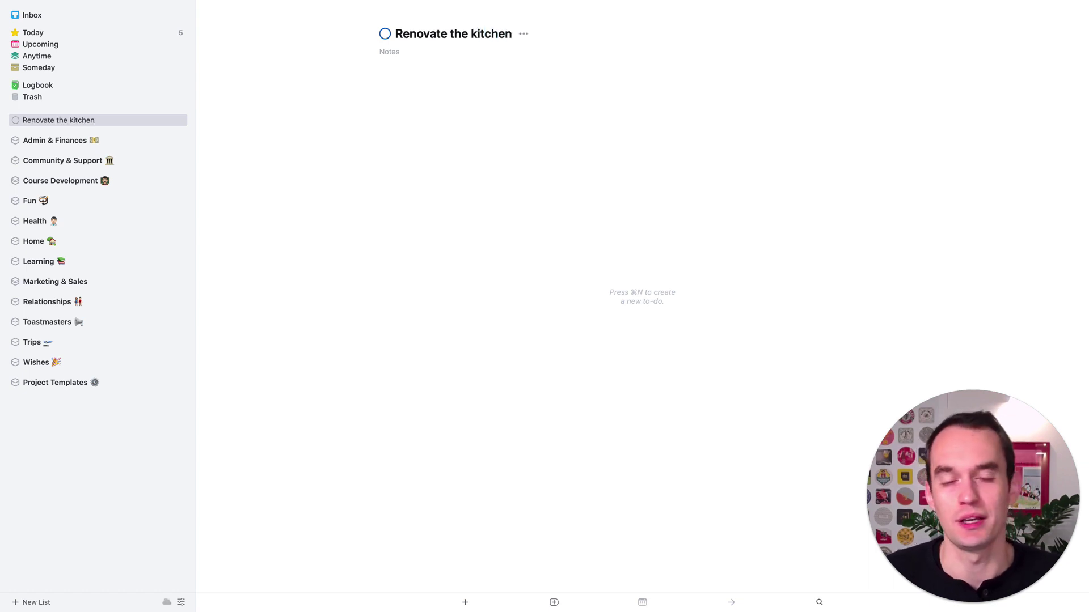
# Step: Add to-dos 'Set a budget' and 'Decide on the "feel" we want the kitchen to have'
pyautogui.press('super+n')
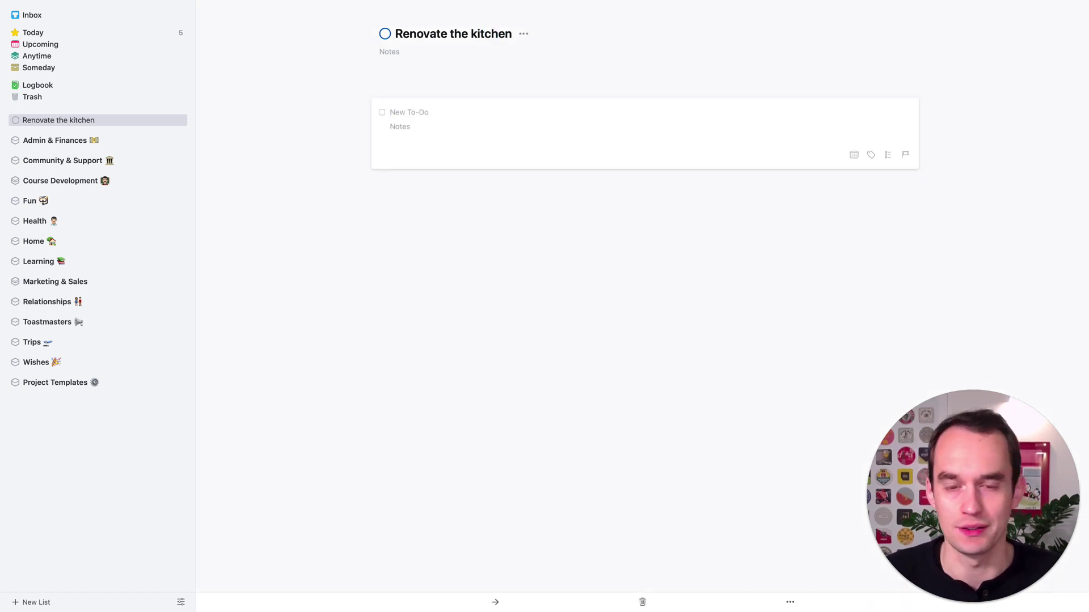
pyautogui.write('Set a budget')
pyautogui.press('Return')
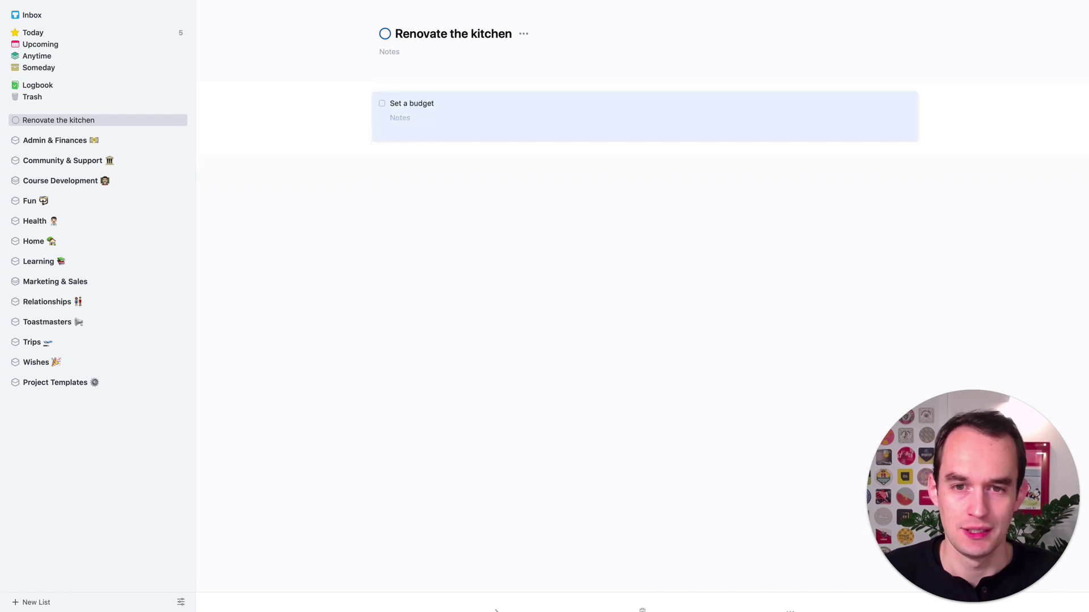
pyautogui.press('super+n')
pyautogui.write('Decid')
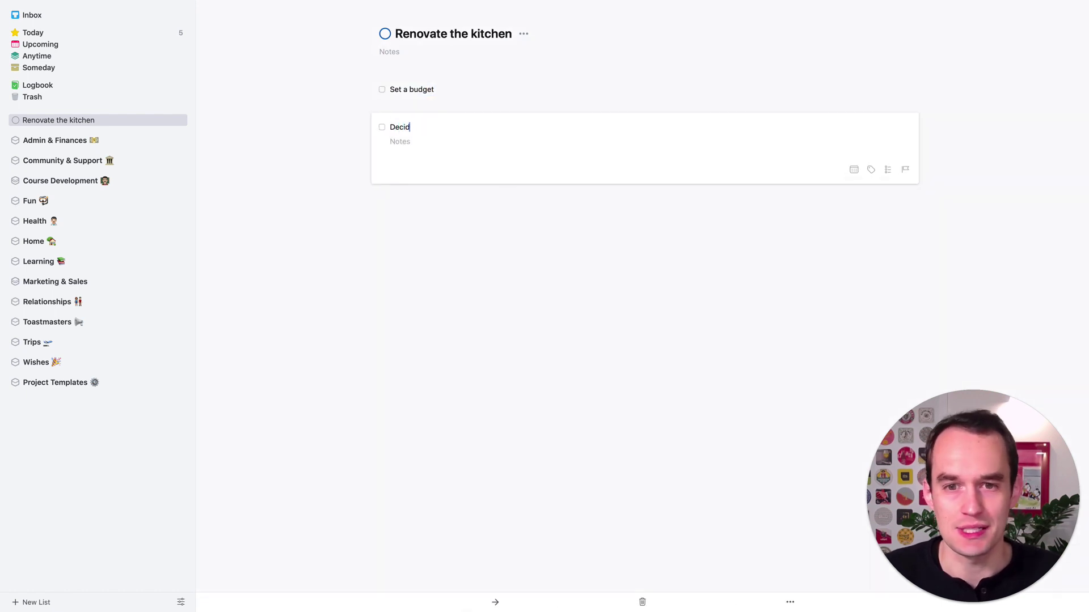
pyautogui.write('e on the "feel" w')
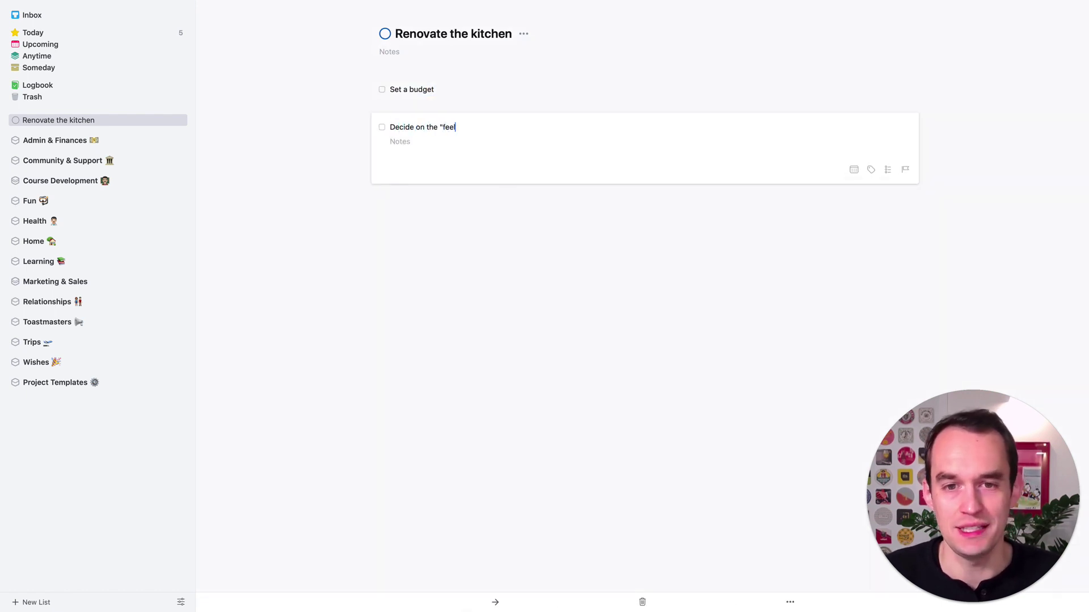
pyautogui.write('e wnat to')
pyautogui.press('BackSpace')
pyautogui.press('BackSpace')
pyautogui.press('BackSpace')
pyautogui.press('BackSpace')
pyautogui.press('BackSpace')
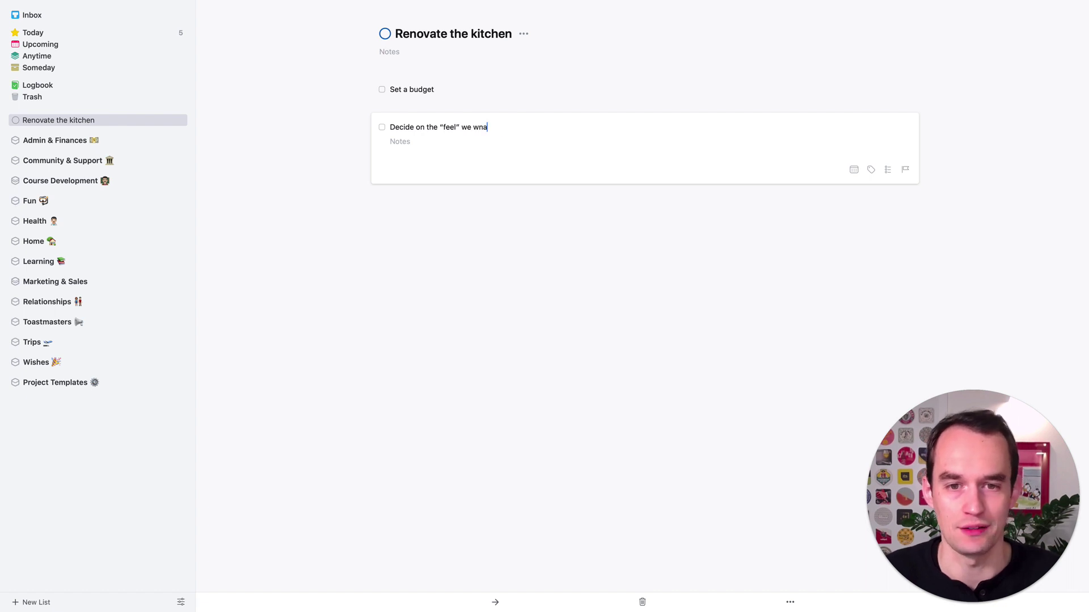
pyautogui.press('BackSpace')
pyautogui.write('ant the kitchen to have')
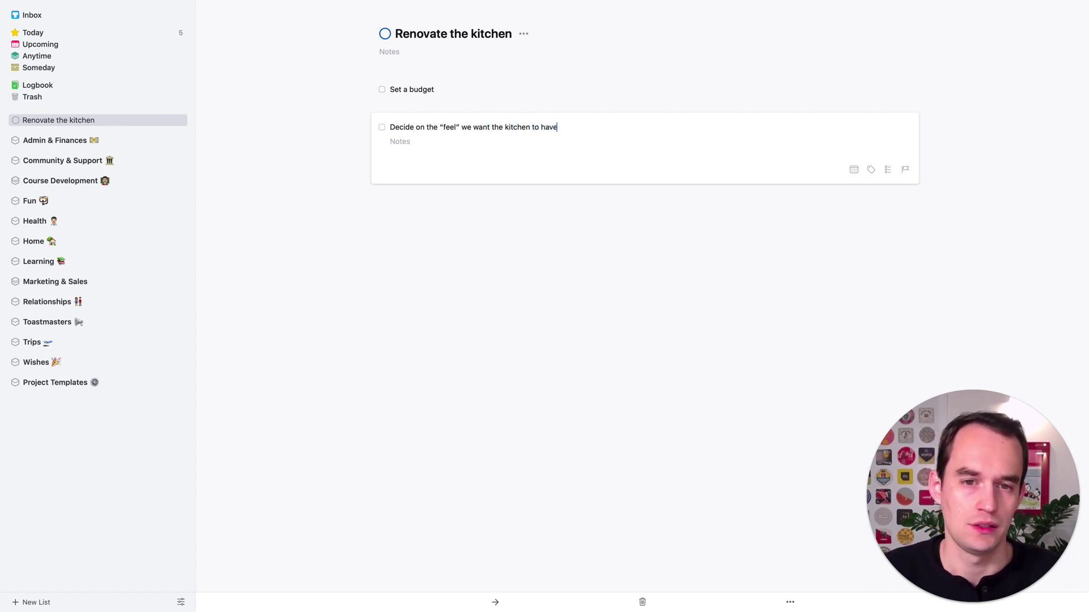
pyautogui.press('Return')
# Step: Add the to-do 'Ask for some proposals from kitchen renovators'
pyautogui.press('super+n')
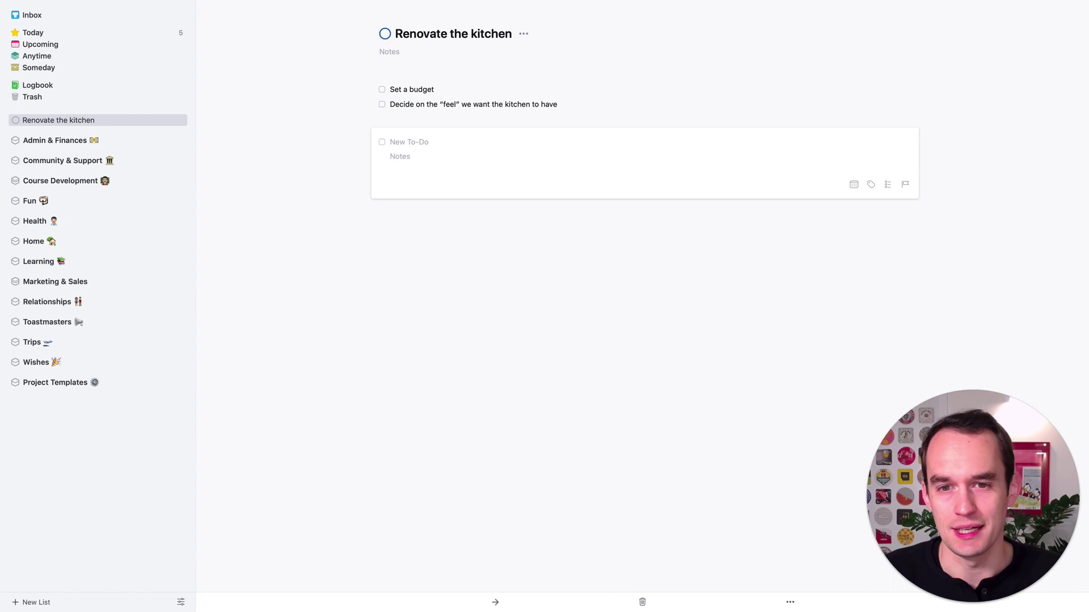
pyautogui.write('Ask for some ')
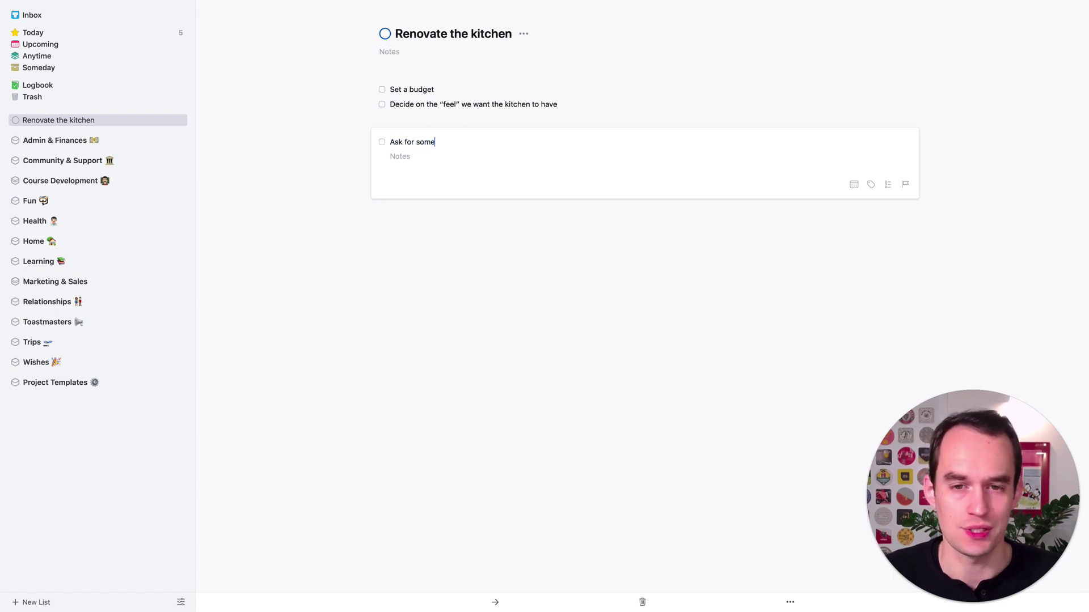
pyautogui.write('proposals f')
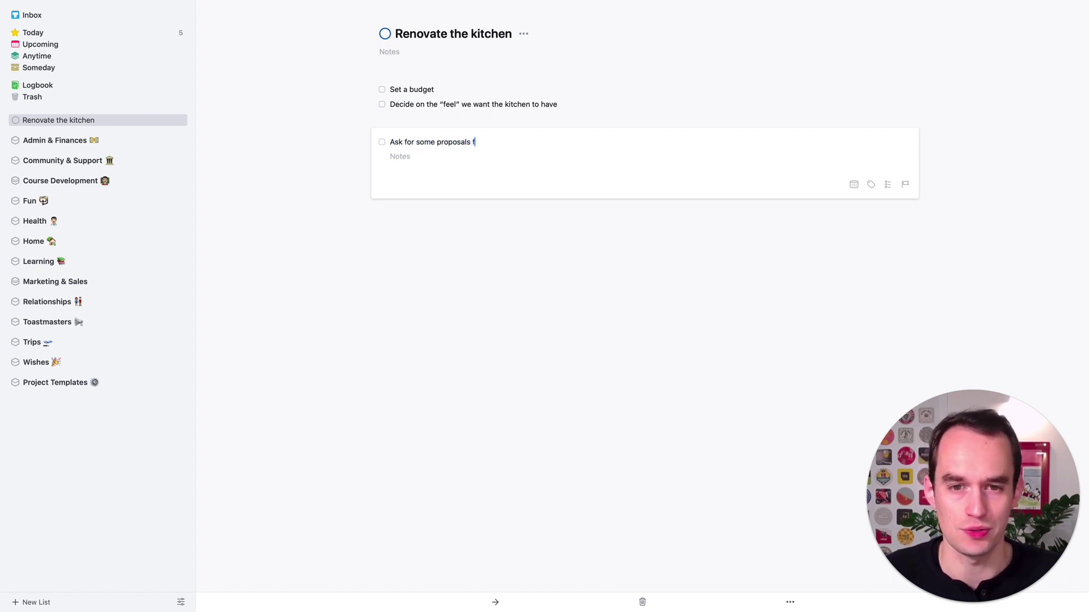
pyautogui.write('rom kitchen reno')
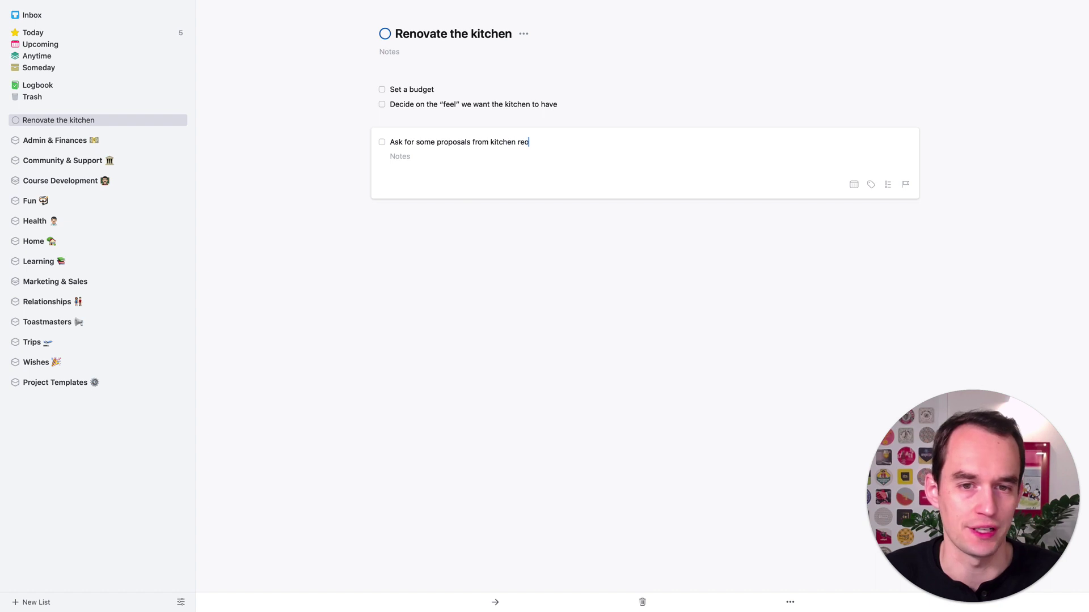
pyautogui.press('BackSpace')
pyautogui.press('BackSpace')
pyautogui.press('BackSpace')
pyautogui.write('novators')
pyautogui.press('Return')
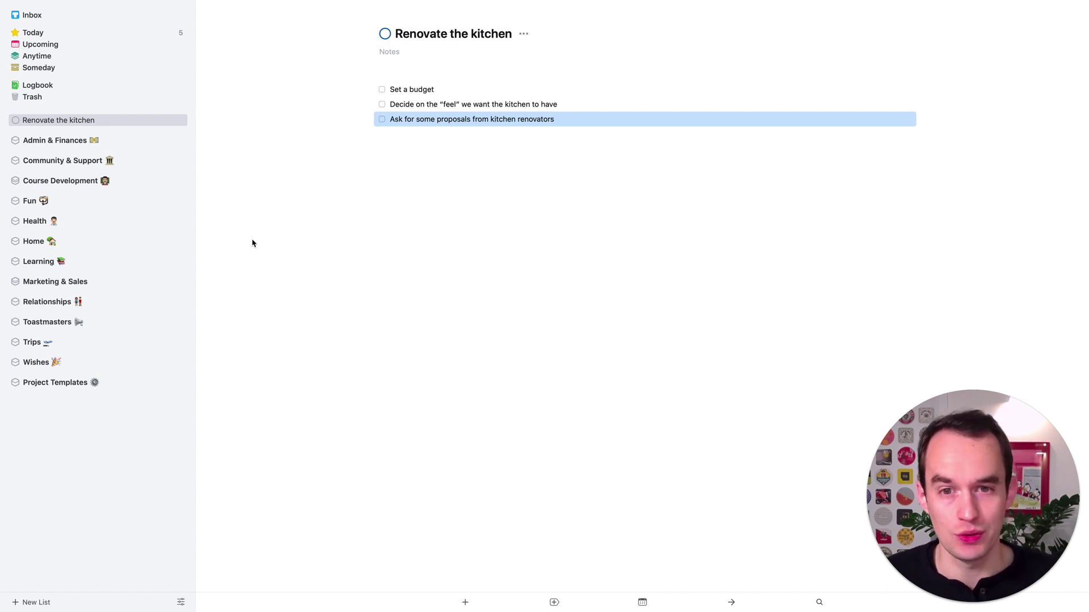
# Step: Open the 'Create simple video for YouTube' template and look through its to-dos, from Record video to Upload video
pyautogui.click(68, 388)
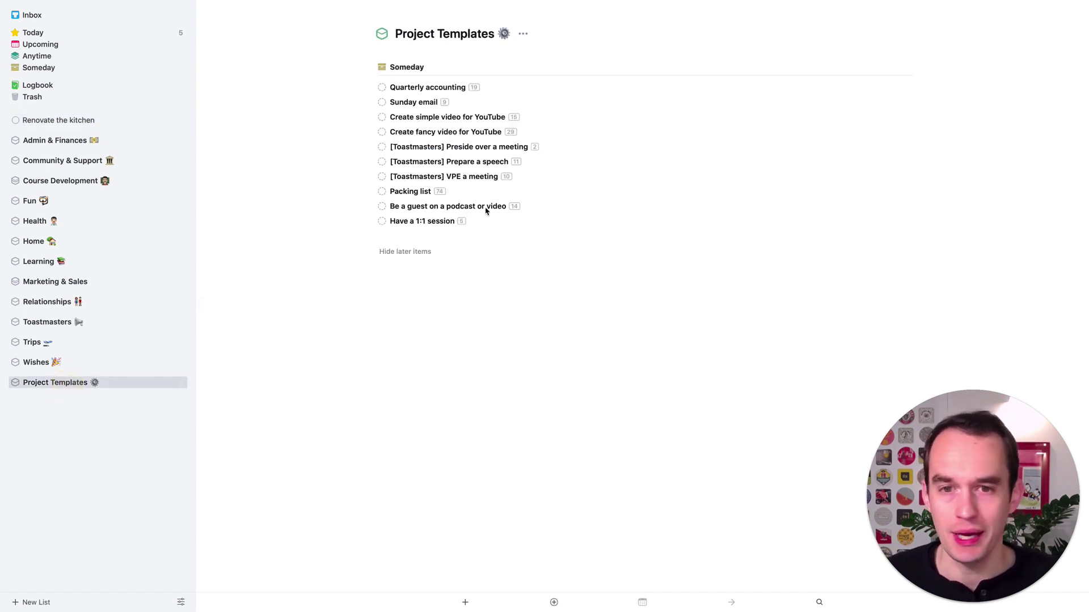
pyautogui.click(452, 121)
pyautogui.doubleClick(452, 122)
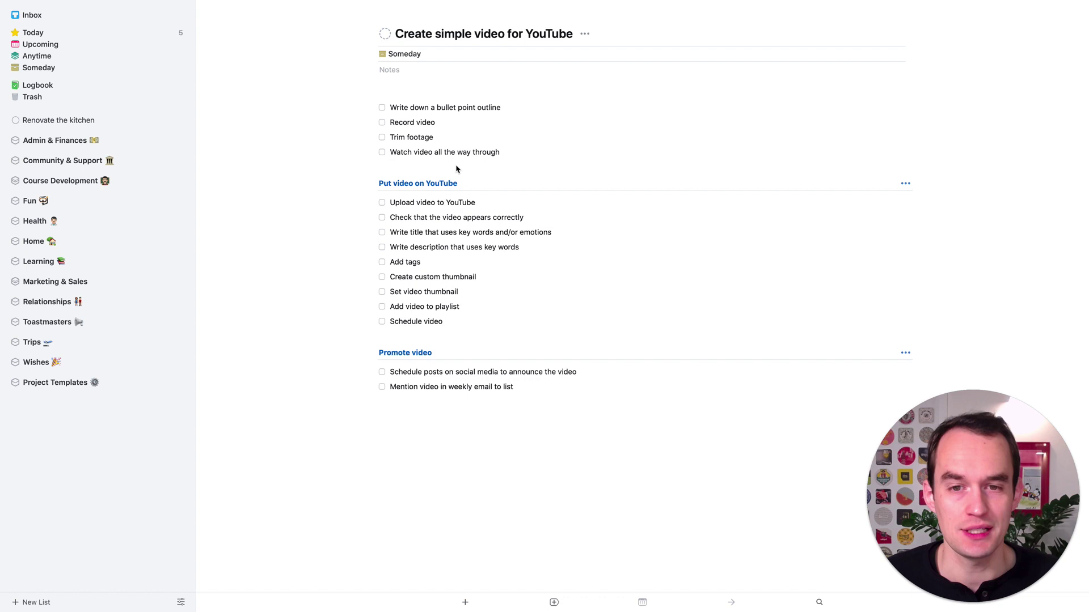
pyautogui.click(426, 121)
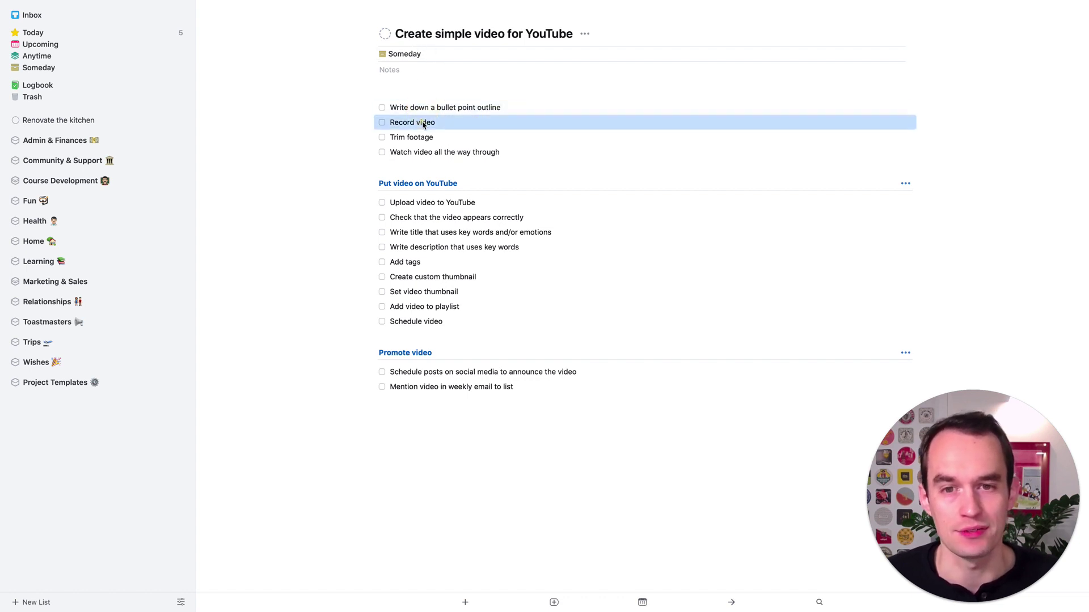
pyautogui.click(421, 137)
pyautogui.click(427, 152)
pyautogui.click(427, 202)
pyautogui.click(423, 218)
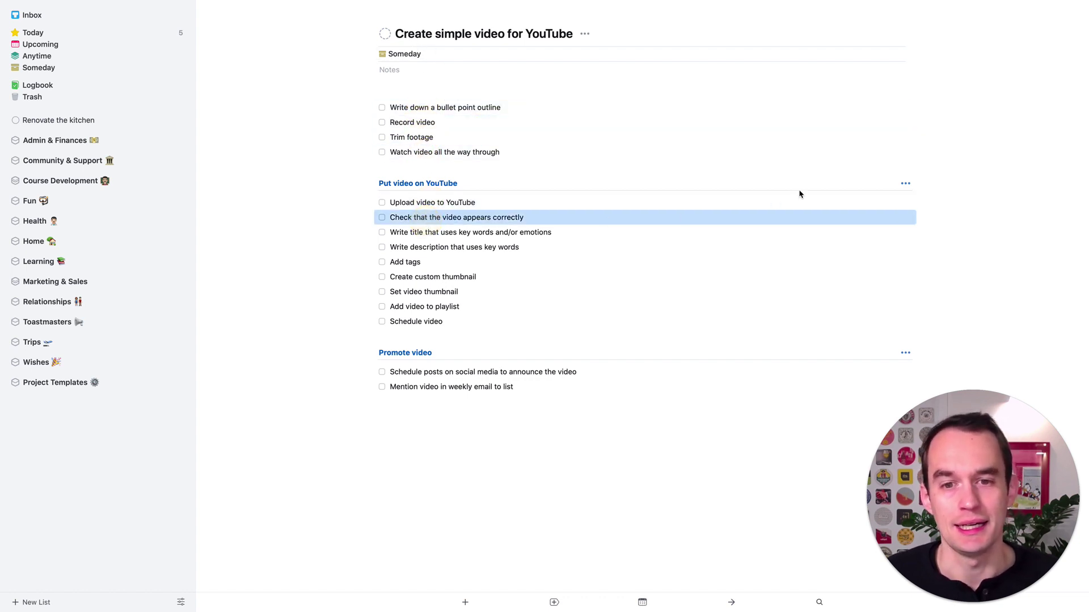
pyautogui.click(943, 173)
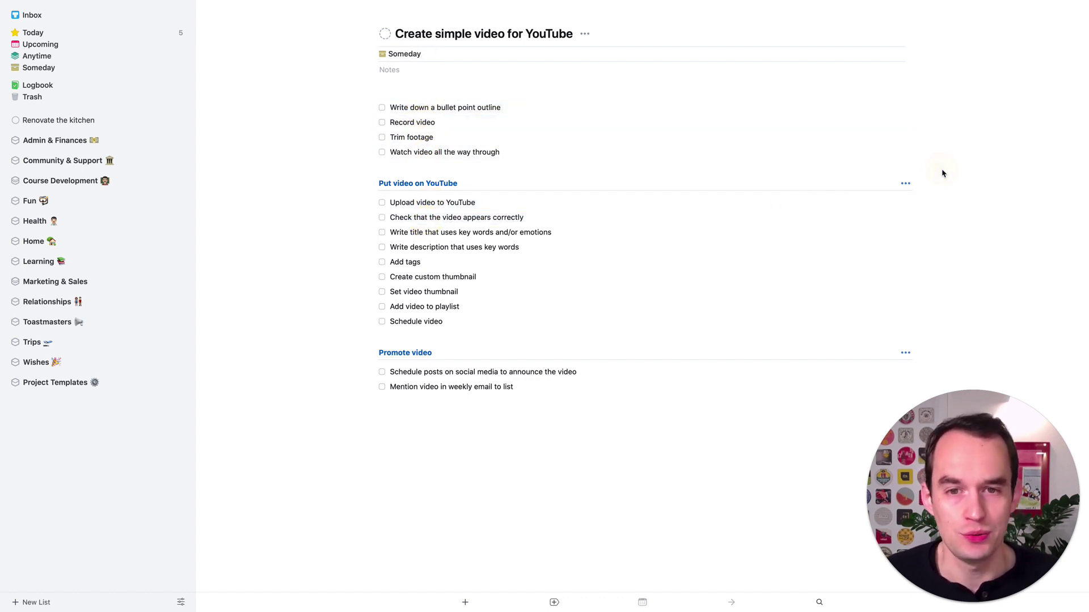
pyautogui.click(422, 122)
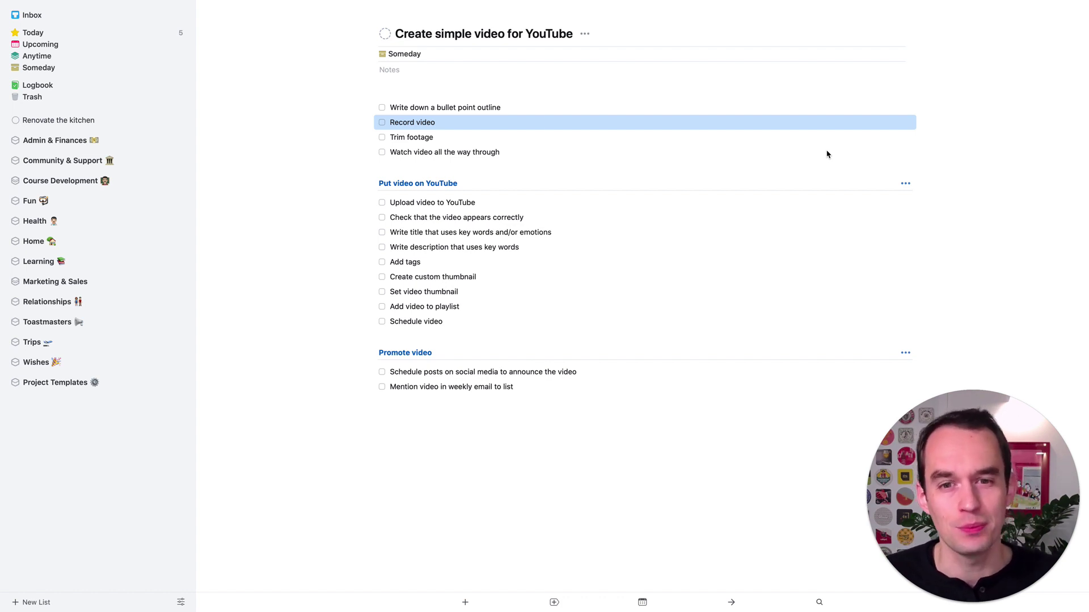
# Step: Open the '[Toastmasters] Prepare a speech' template and look through its to-dos, from Choose a topic to Rehearse
pyautogui.click(55, 382)
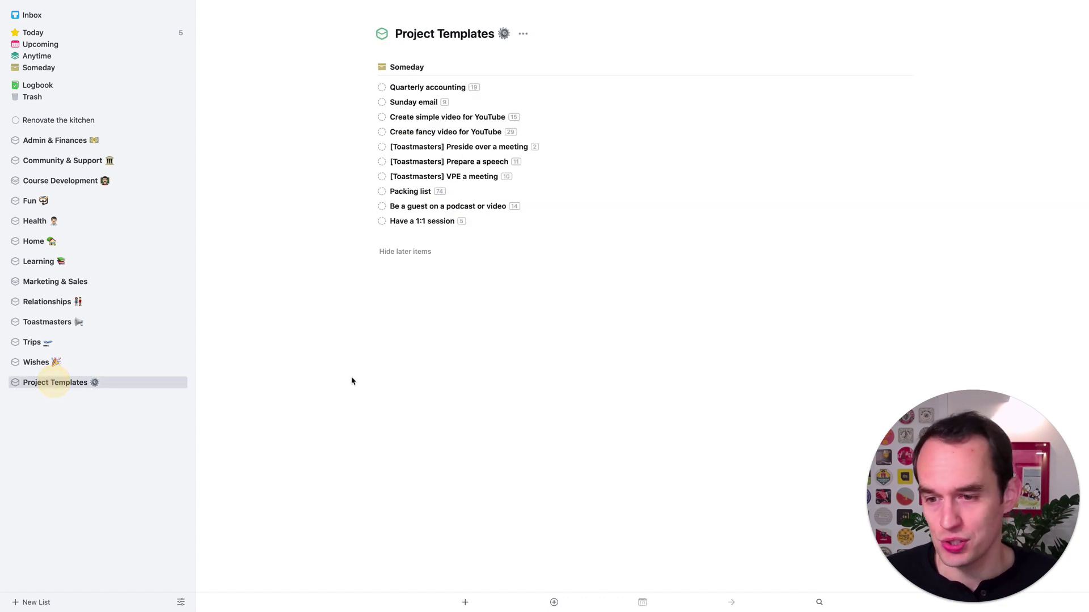
pyautogui.click(466, 163)
pyautogui.doubleClick(466, 164)
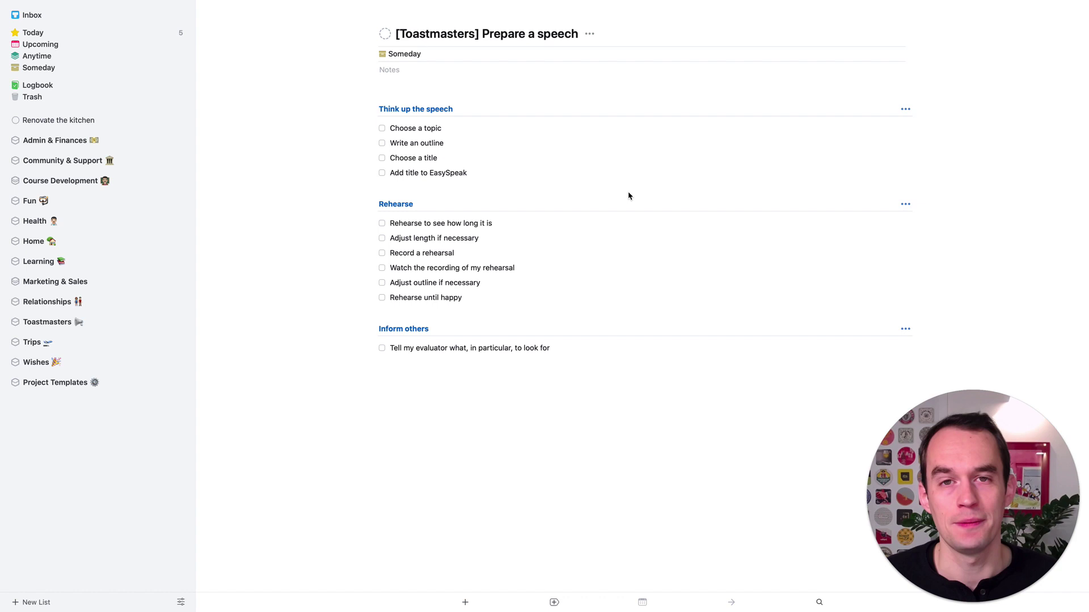
pyautogui.click(470, 134)
pyautogui.click(466, 146)
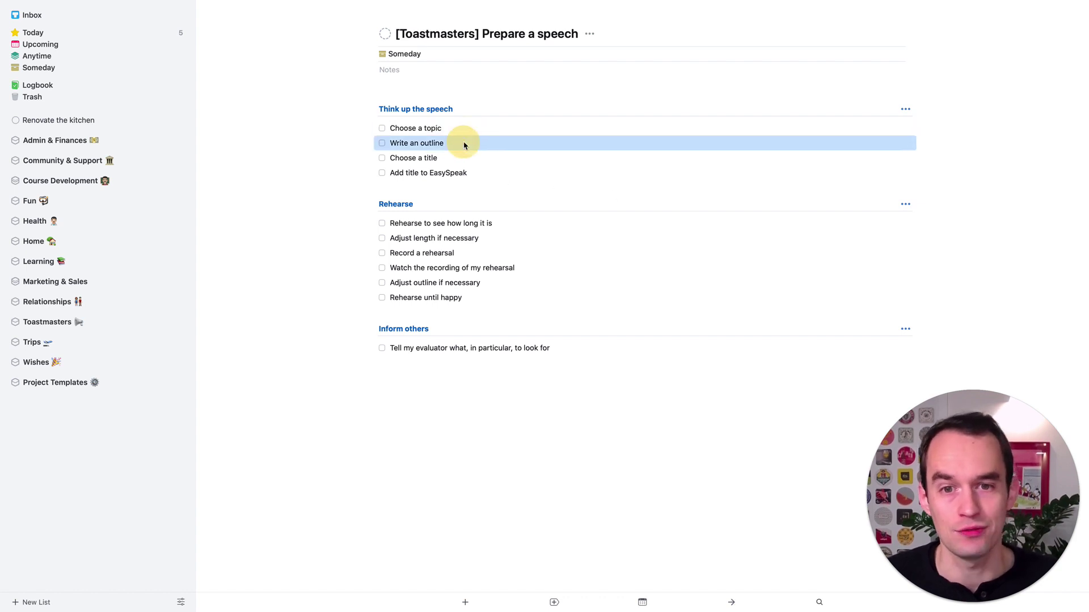
pyautogui.click(462, 161)
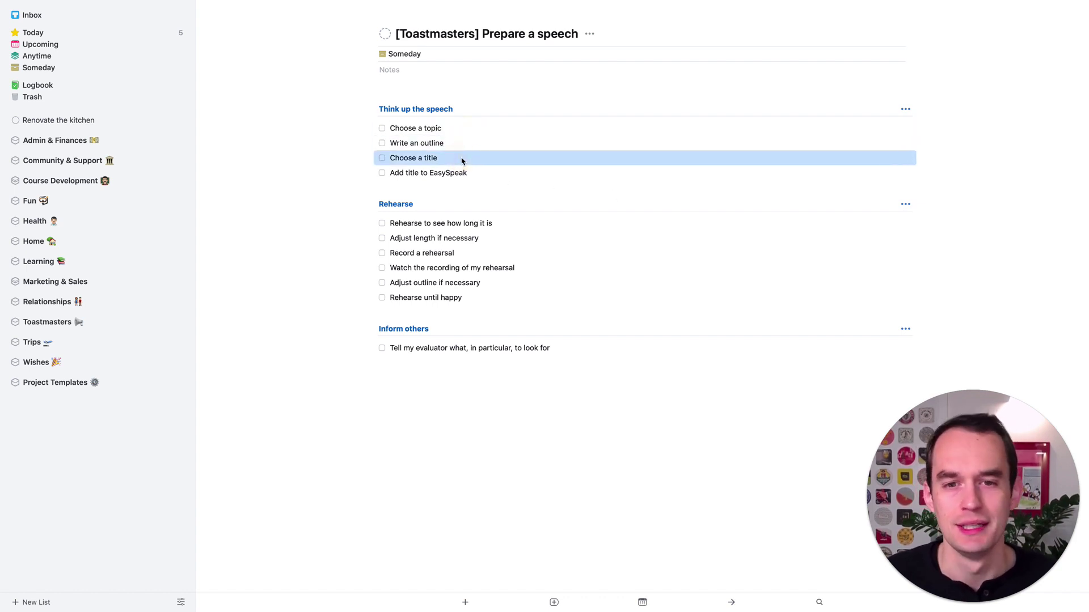
pyautogui.click(467, 225)
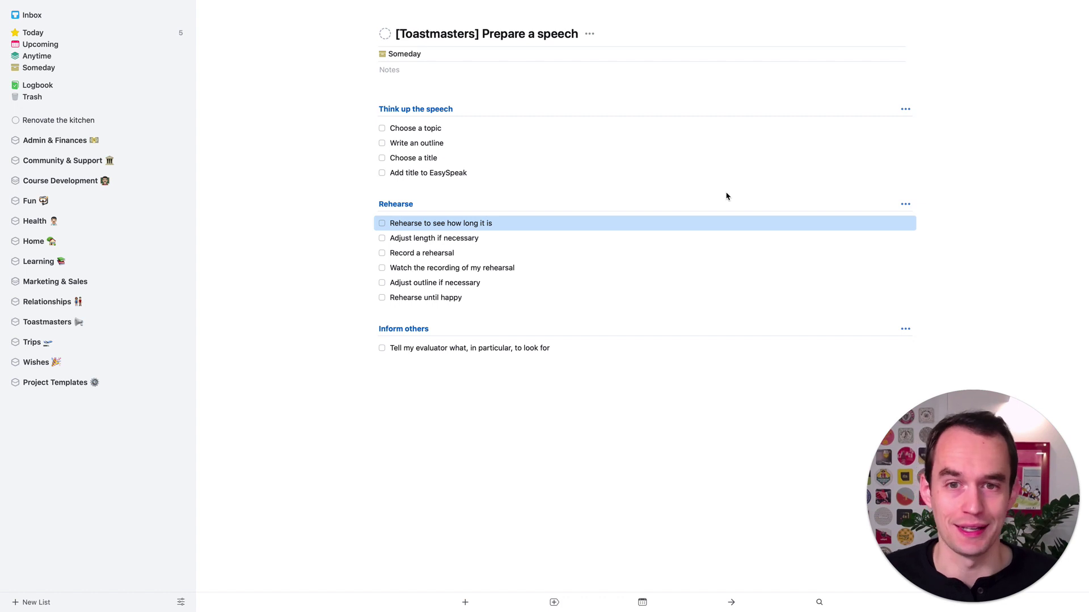
# Step: Open the Quarterly accounting template and look through its to-dos, from Banking transactions to quarterly tax payments
pyautogui.click(69, 383)
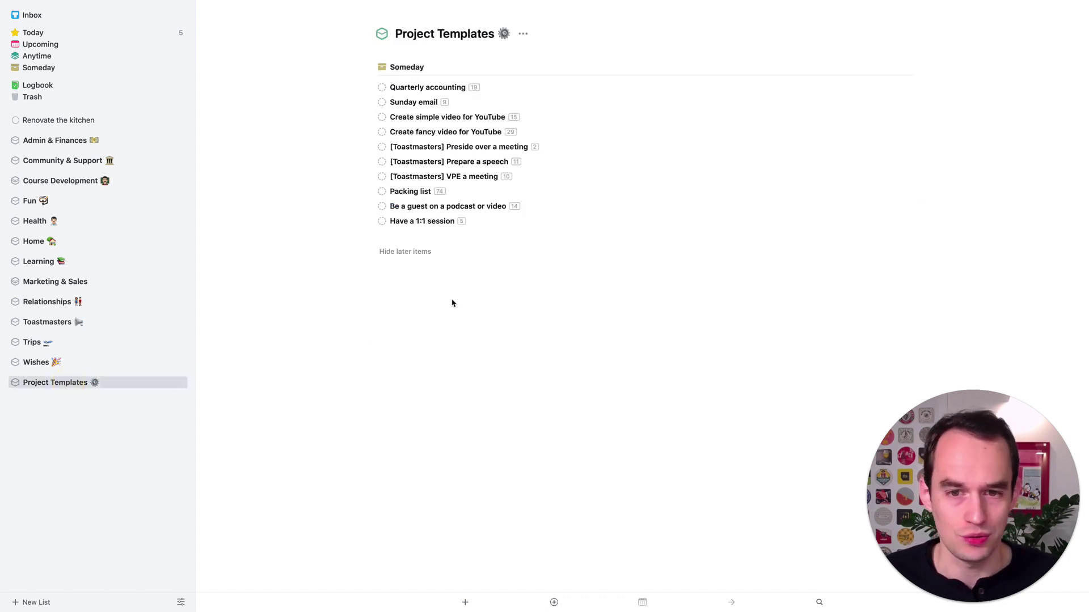
pyautogui.click(427, 91)
pyautogui.doubleClick(427, 90)
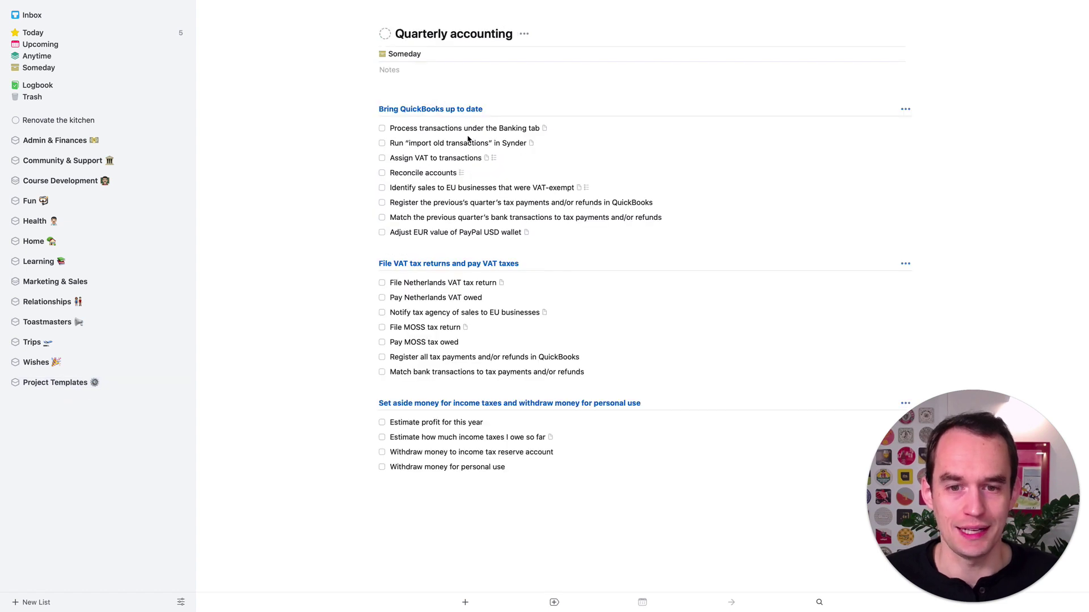
pyautogui.click(446, 129)
pyautogui.click(446, 147)
pyautogui.click(441, 158)
pyautogui.click(433, 172)
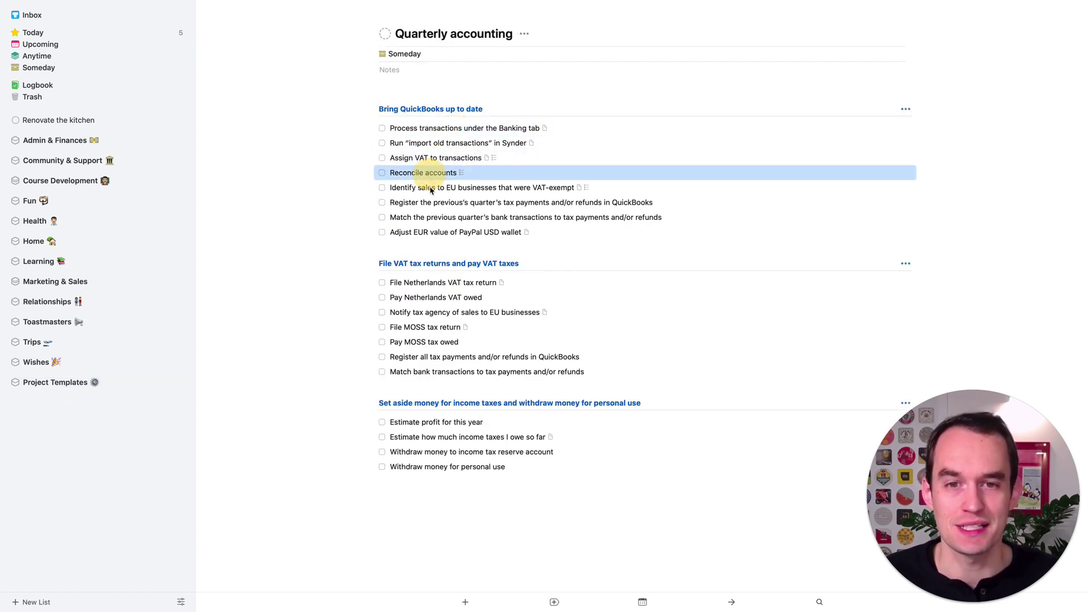
pyautogui.click(430, 188)
pyautogui.click(430, 202)
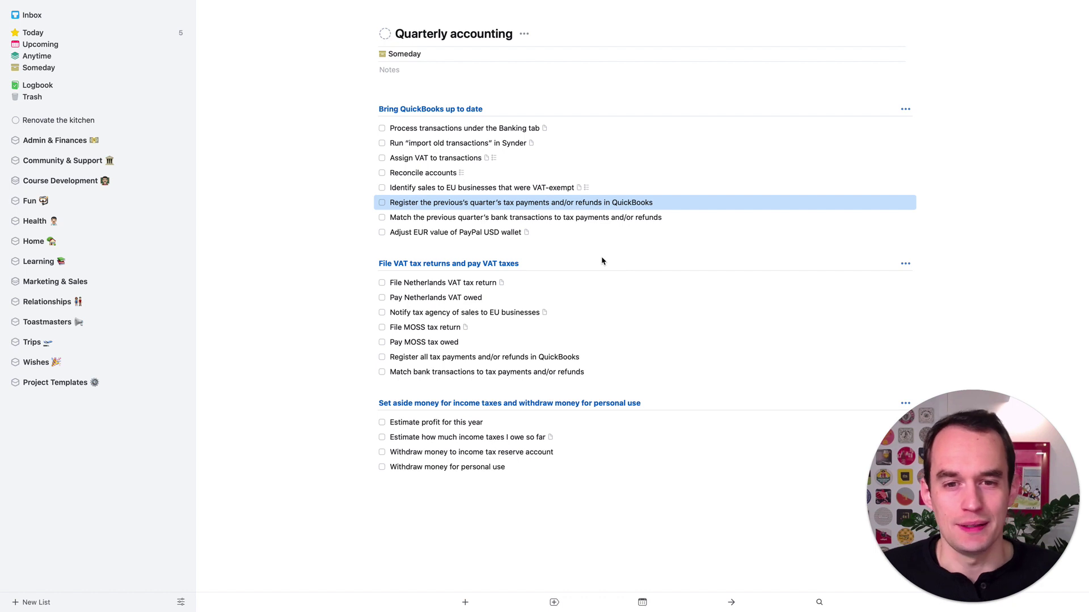
pyautogui.click(429, 144)
pyautogui.click(428, 161)
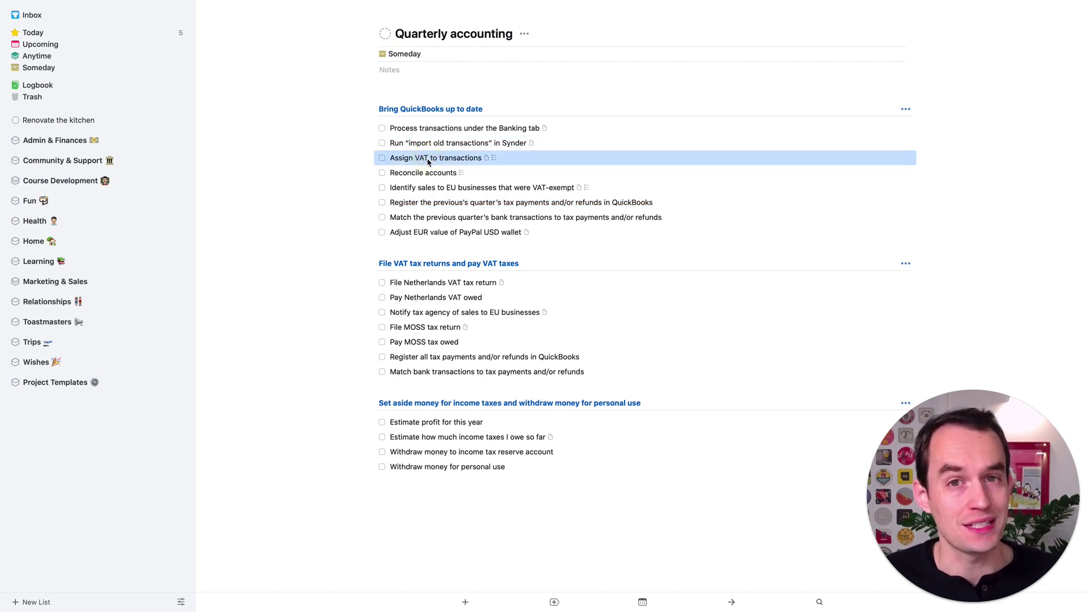
# Step: Create a new project titled 'Create a new marketing strategy'
pyautogui.click(34, 602)
pyautogui.click(67, 528)
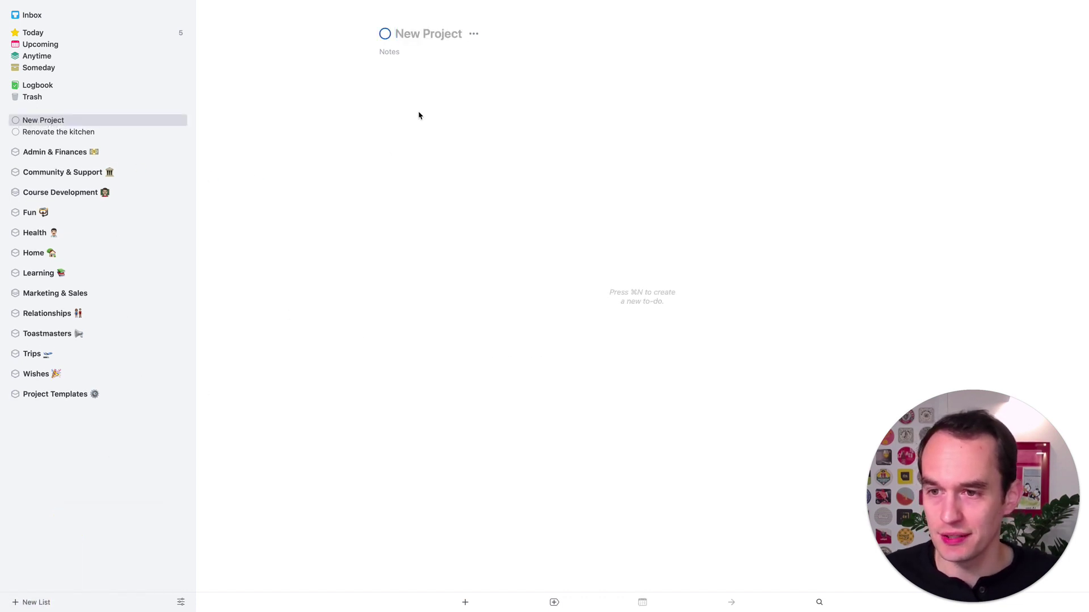
pyautogui.write('Create a')
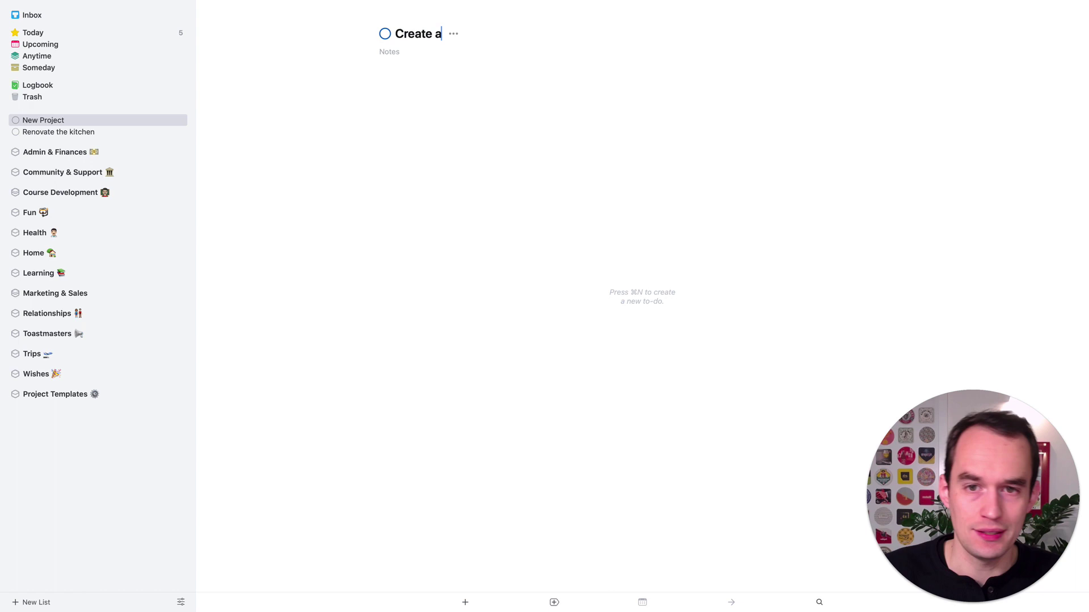
pyautogui.write(' new marketin')
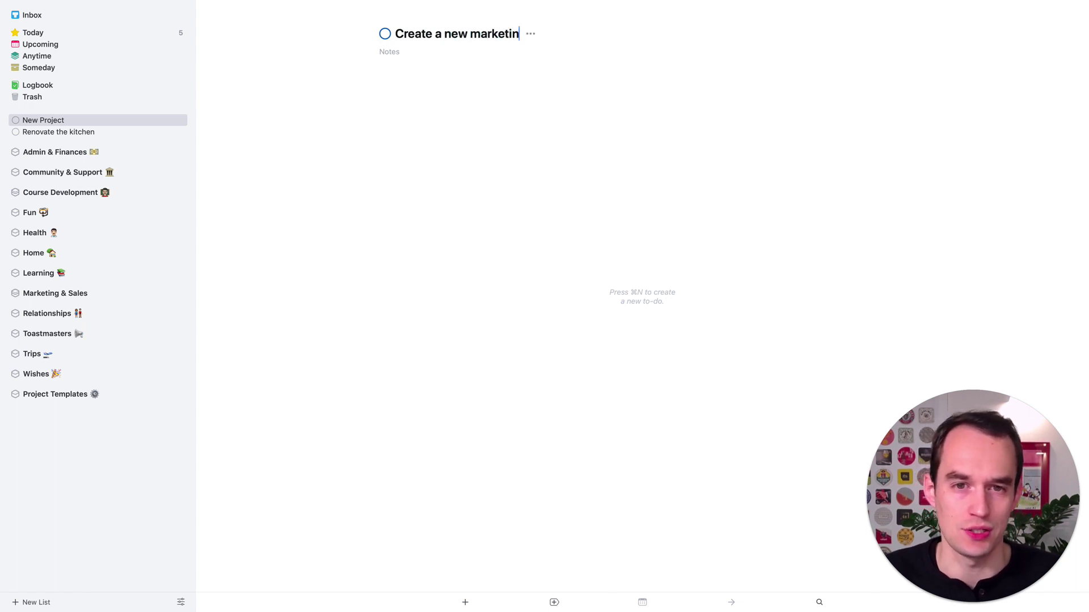
pyautogui.write('g strategy')
# Step: Confirm the project title and add the to-do 'Schedule a meeting with all stakeholders and agree on requirements'
pyautogui.press('Return')
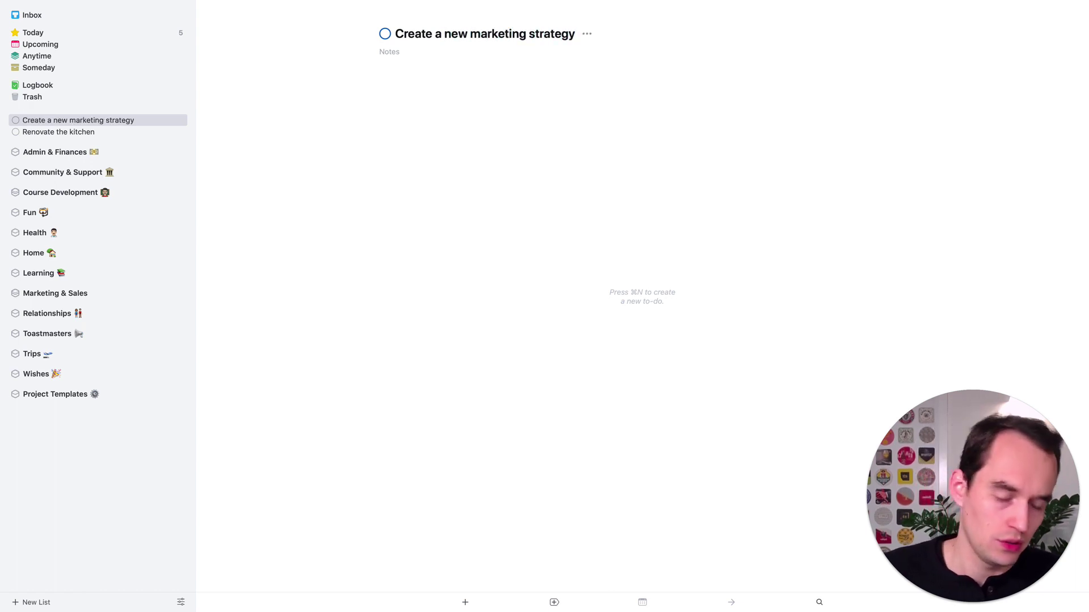
pyautogui.press('super+n')
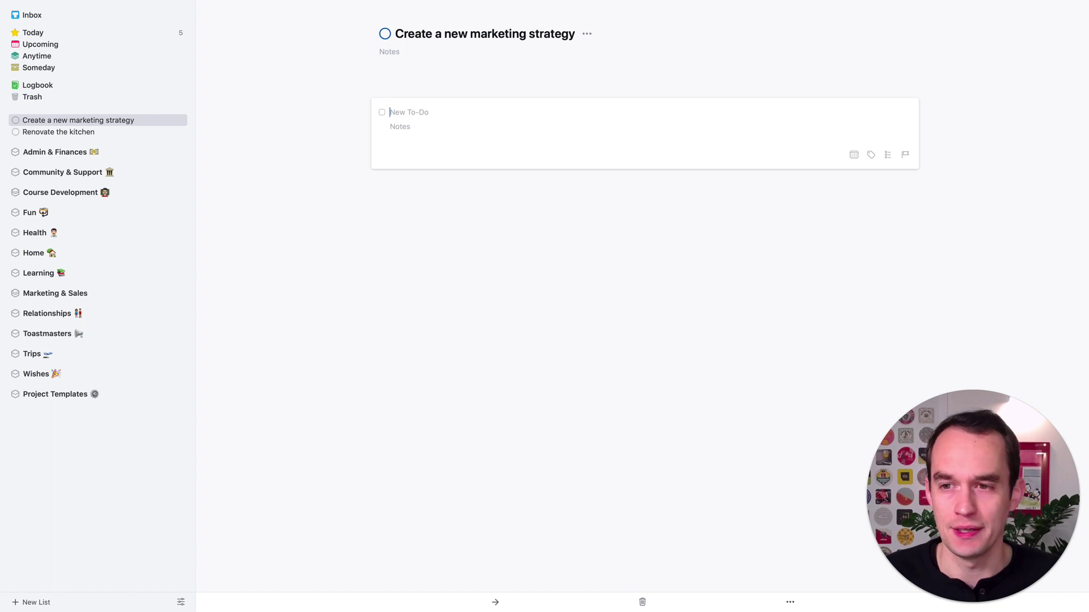
pyautogui.write('Schedule')
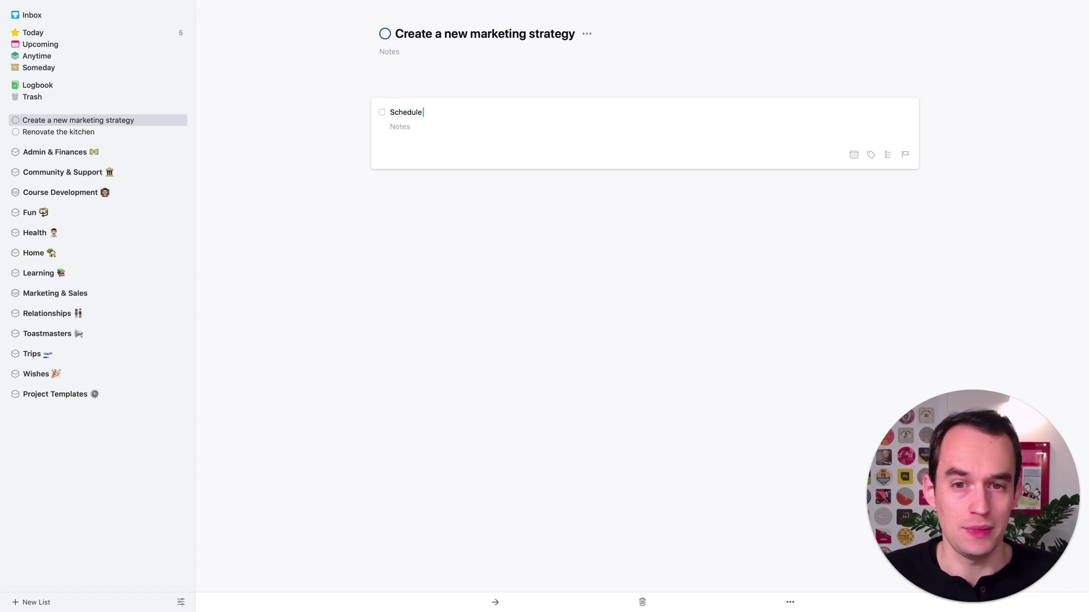
pyautogui.write(' a meeting with ')
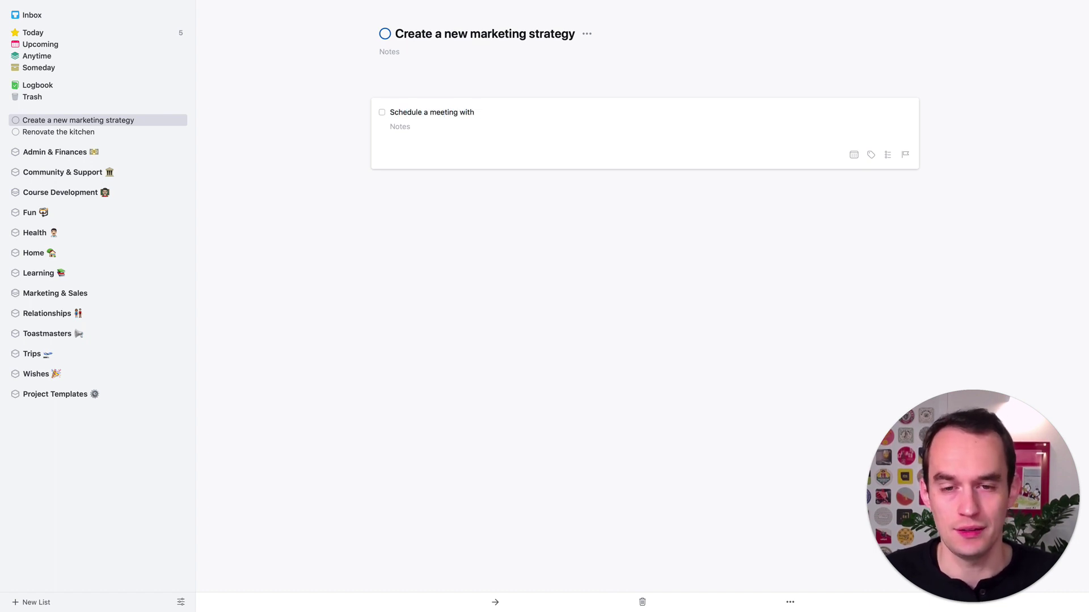
pyautogui.write('all tst')
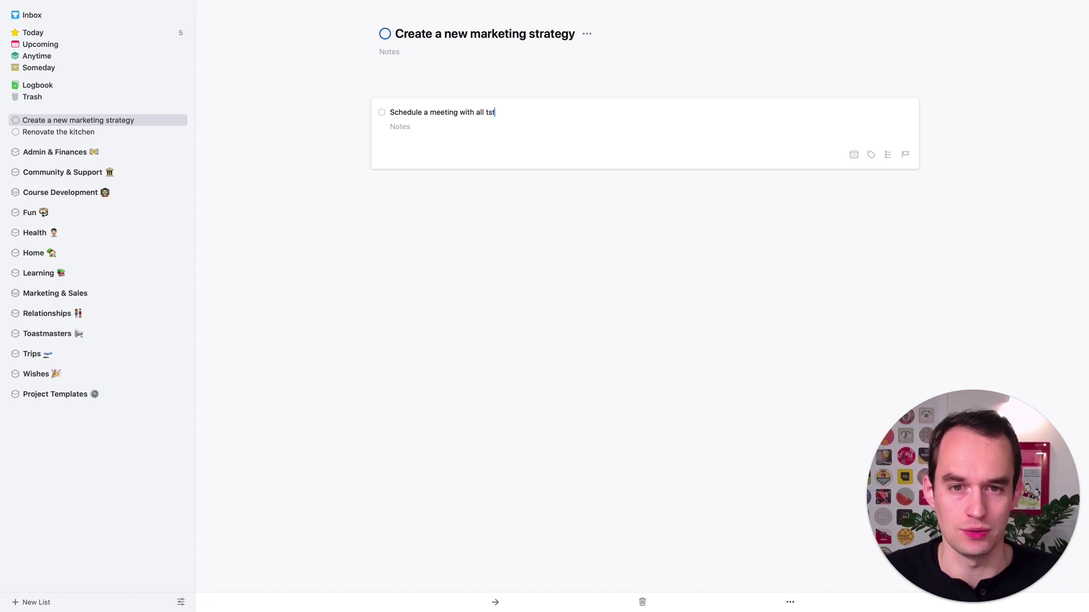
pyautogui.press('BackSpace')
pyautogui.press('BackSpace')
pyautogui.press('BackSpace')
pyautogui.write('stakeholders and ag')
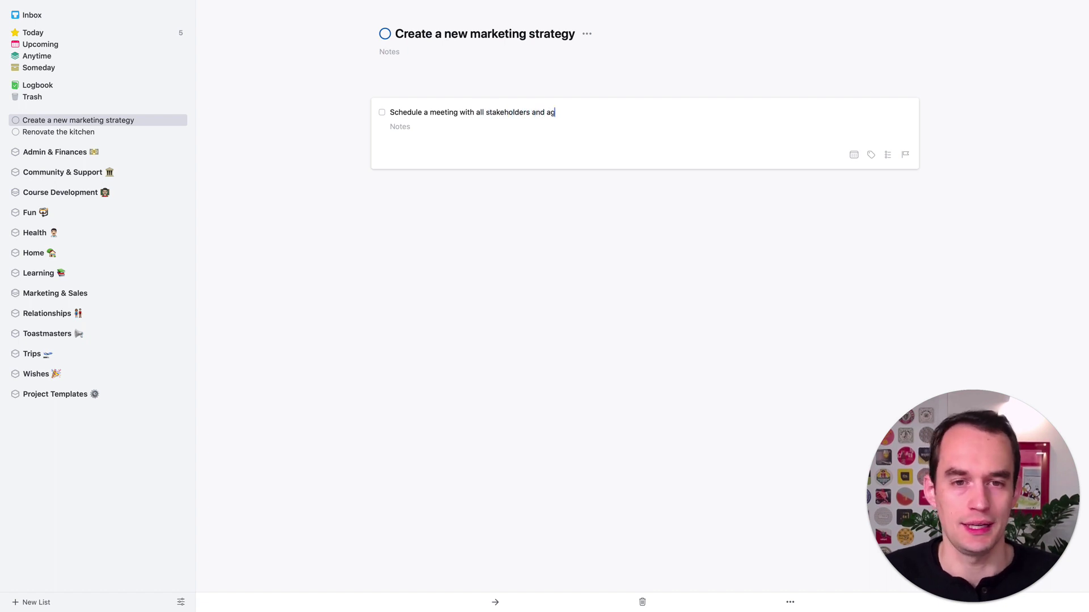
pyautogui.write('ree on requirements')
pyautogui.press('Return')
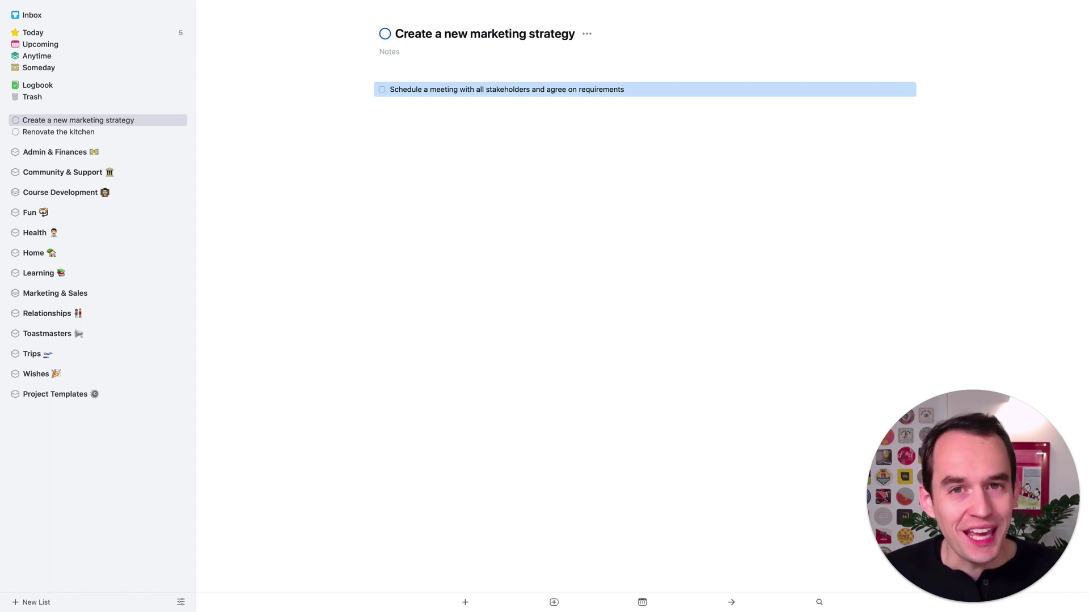
# Step: Add to-dos 'Draft a strategy' and 'Share the draft strategy with the stakeholders'
pyautogui.click(517, 131)
pyautogui.doubleClick(518, 131)
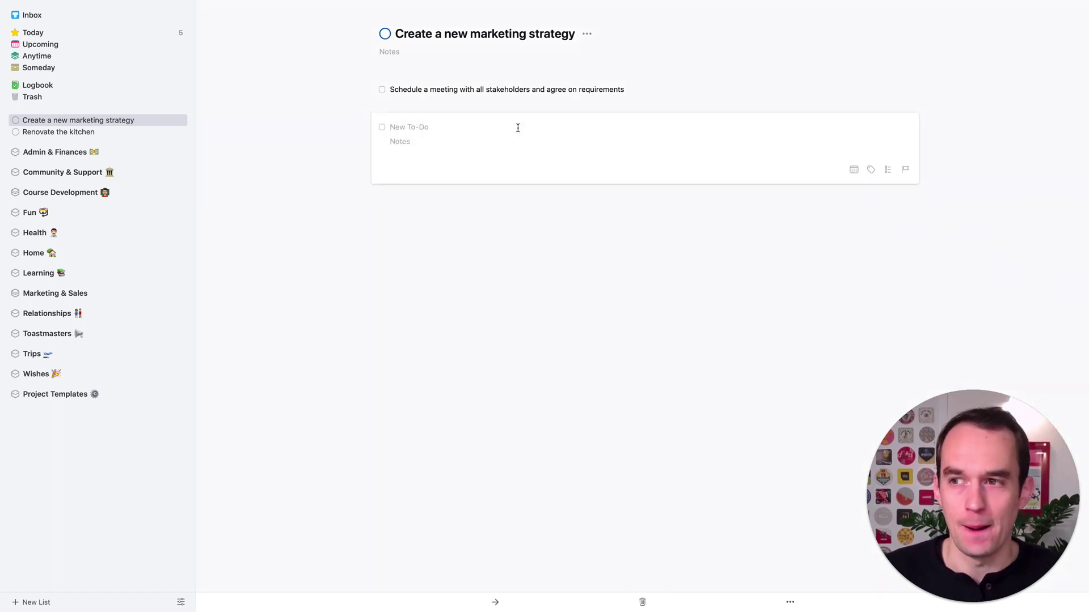
pyautogui.write('Draft a strate')
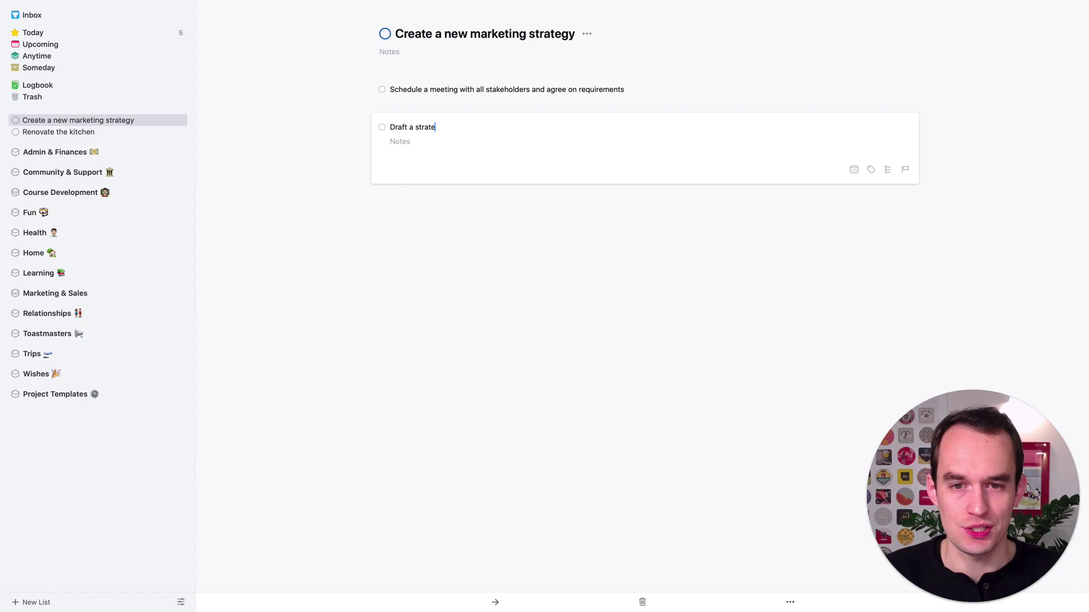
pyautogui.write('gy')
pyautogui.press('Return')
pyautogui.press('space')
pyautogui.write('S')
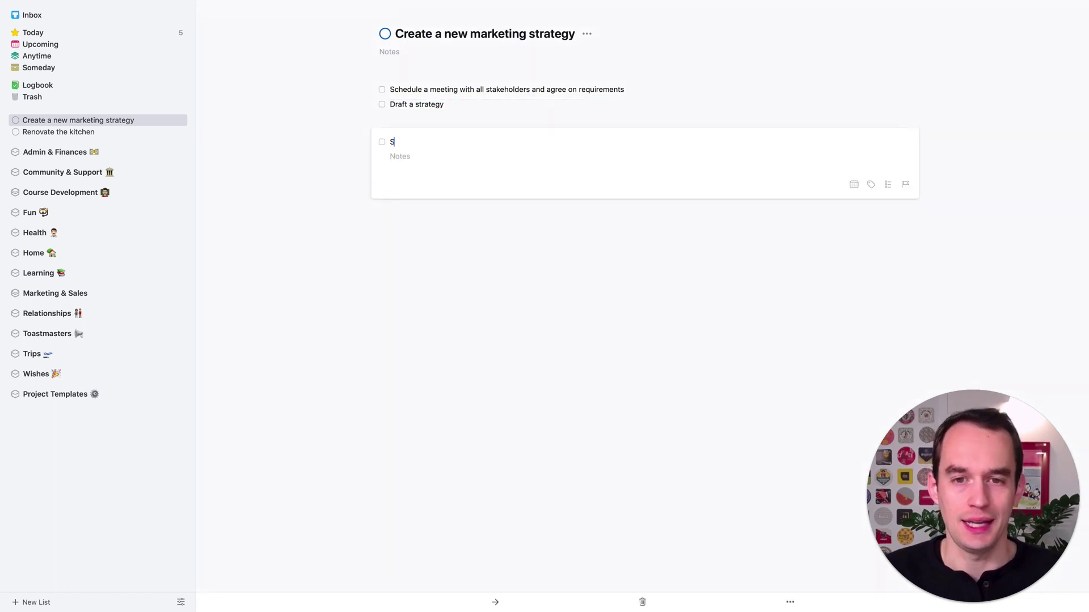
pyautogui.write('hare the draft strategy')
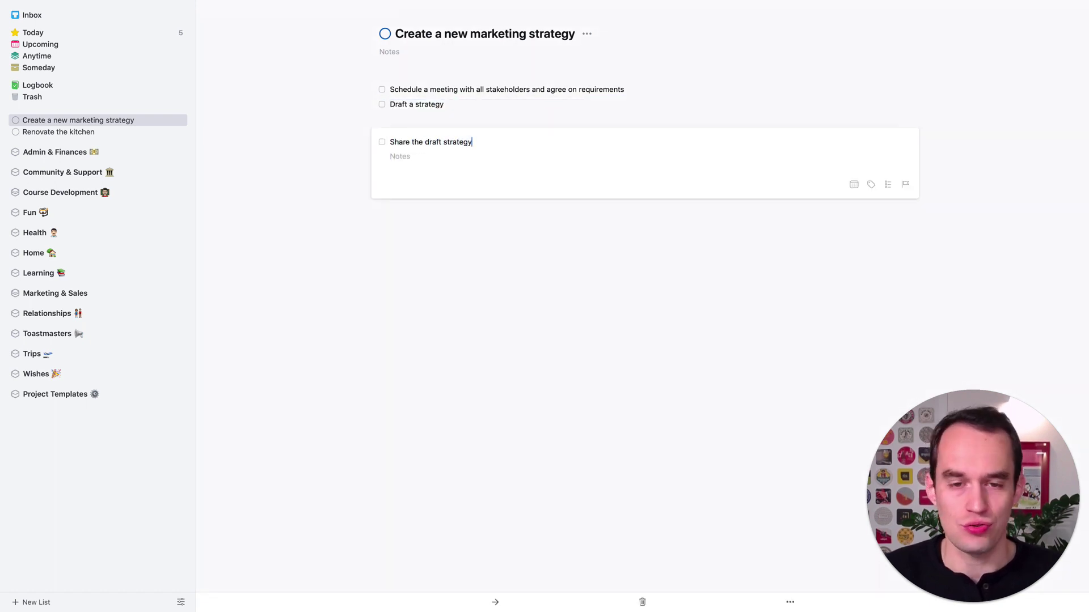
pyautogui.write(' with the sta')
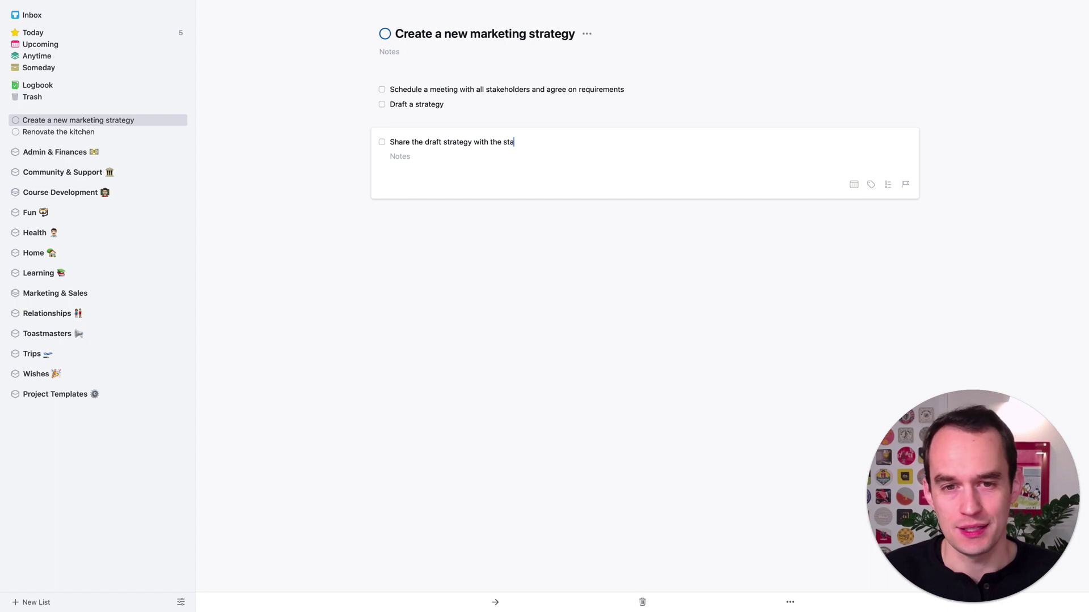
pyautogui.write('keholders')
pyautogui.press('Return')
# Step: Add the to-do 'Schedule a meeting to discuss the strategy', fixing the typo 'teh'
pyautogui.press('space')
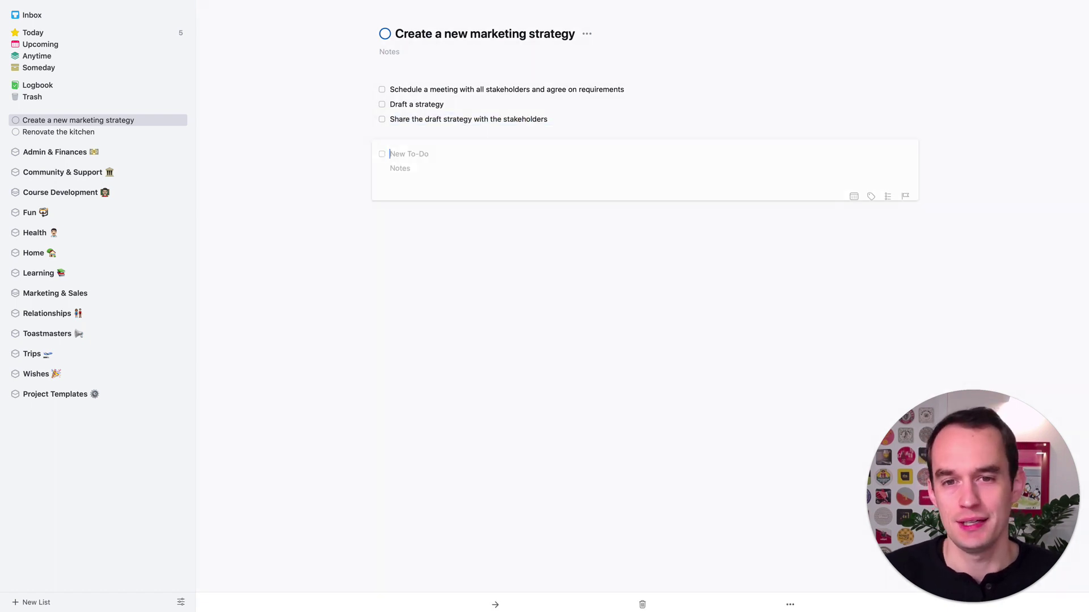
pyautogui.write('Schedule a meeting to ')
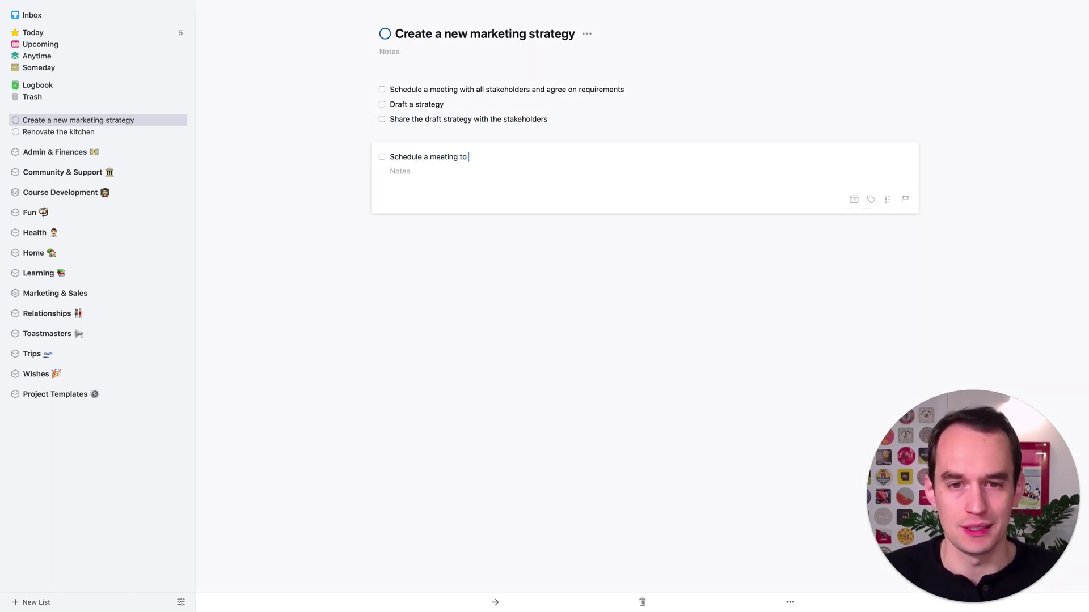
pyautogui.write('discuss teh st')
pyautogui.press('BackSpace')
pyautogui.press('BackSpace')
pyautogui.press('BackSpace')
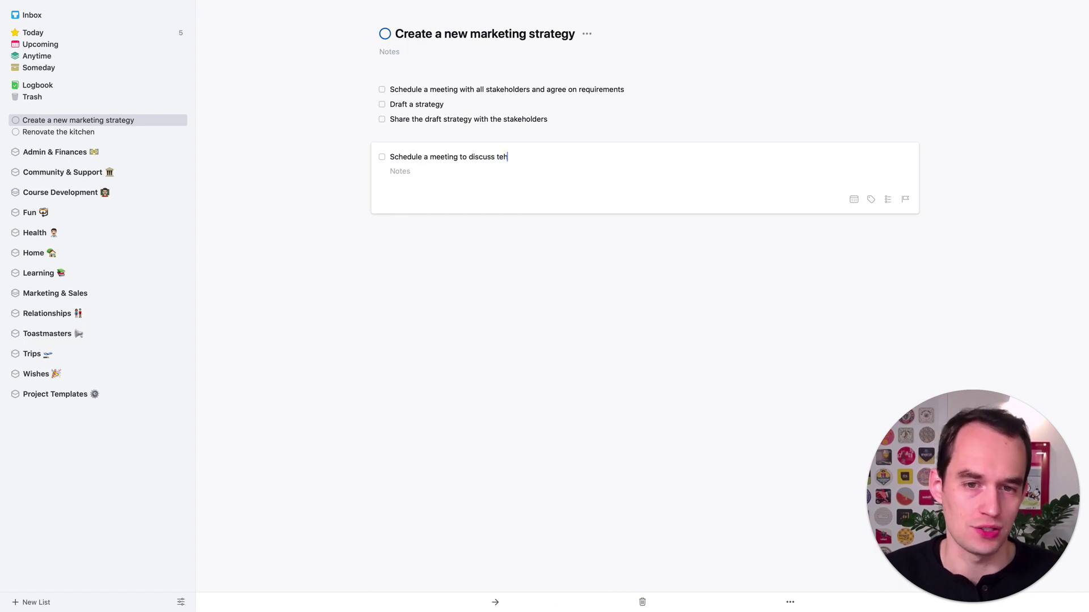
pyautogui.press('BackSpace')
pyautogui.press('BackSpace')
pyautogui.press('BackSpace')
pyautogui.write('the strategy')
pyautogui.press('Return')
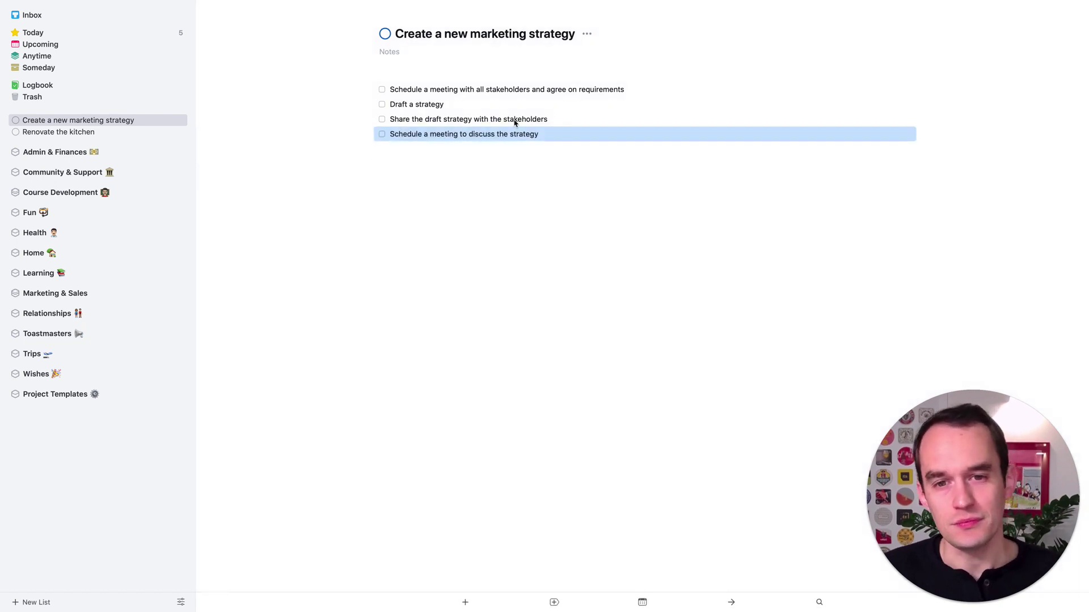
# Step: Review the project's four to-dos, ending with Draft a strategy selected
pyautogui.click(474, 148)
pyautogui.click(437, 92)
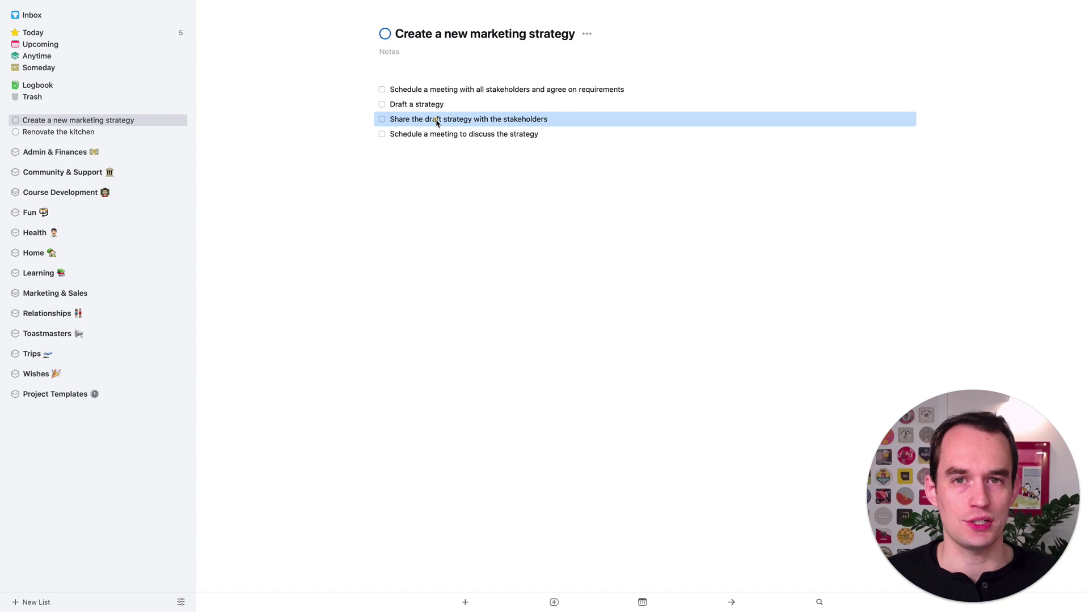
pyautogui.click(438, 135)
pyautogui.click(448, 171)
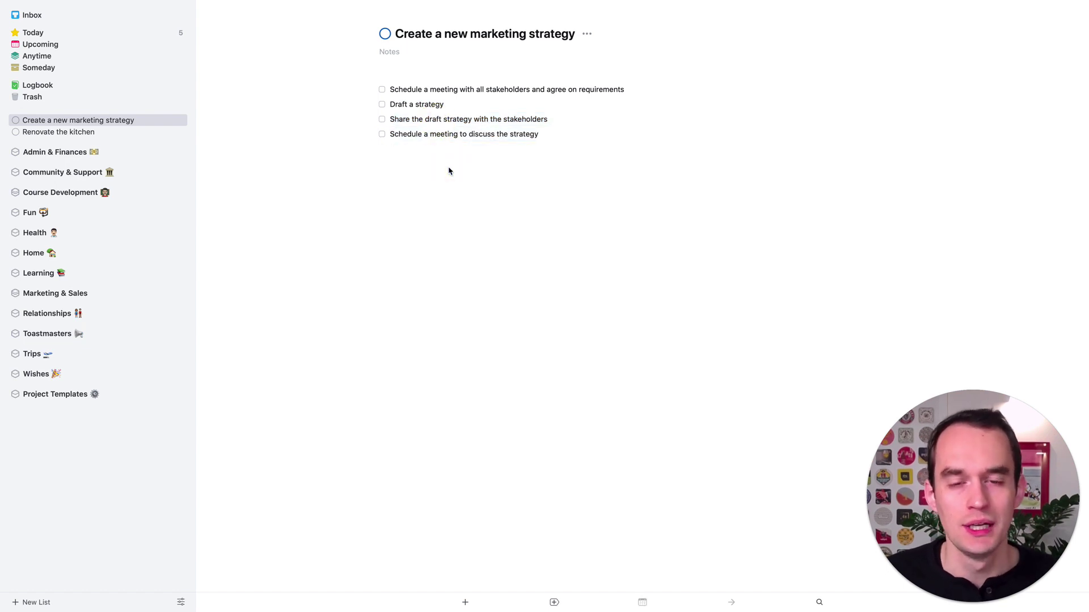
pyautogui.click(438, 106)
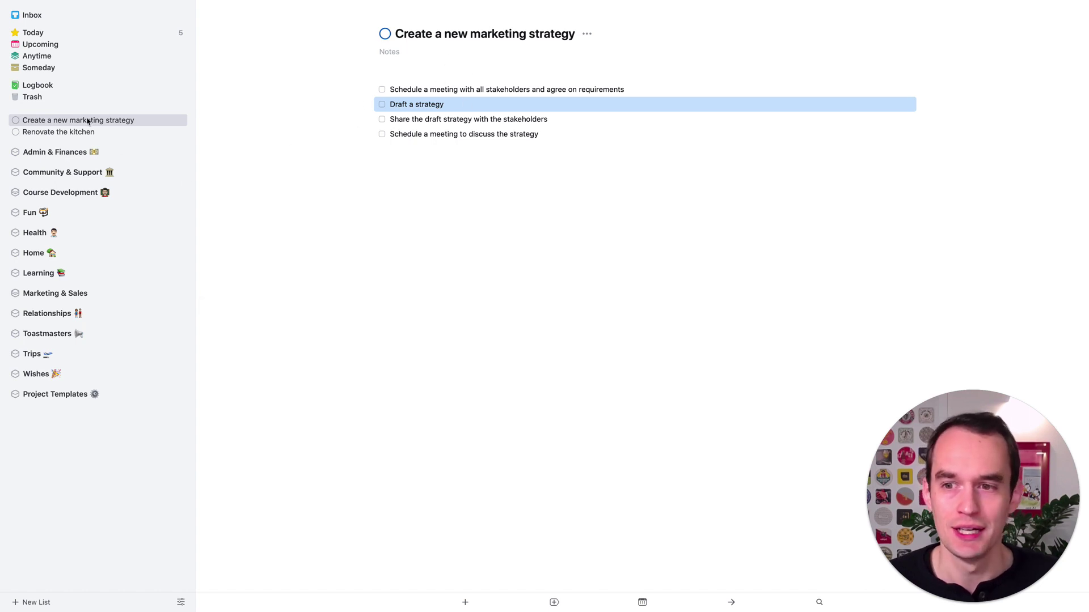
pyautogui.click(444, 89)
pyautogui.click(447, 105)
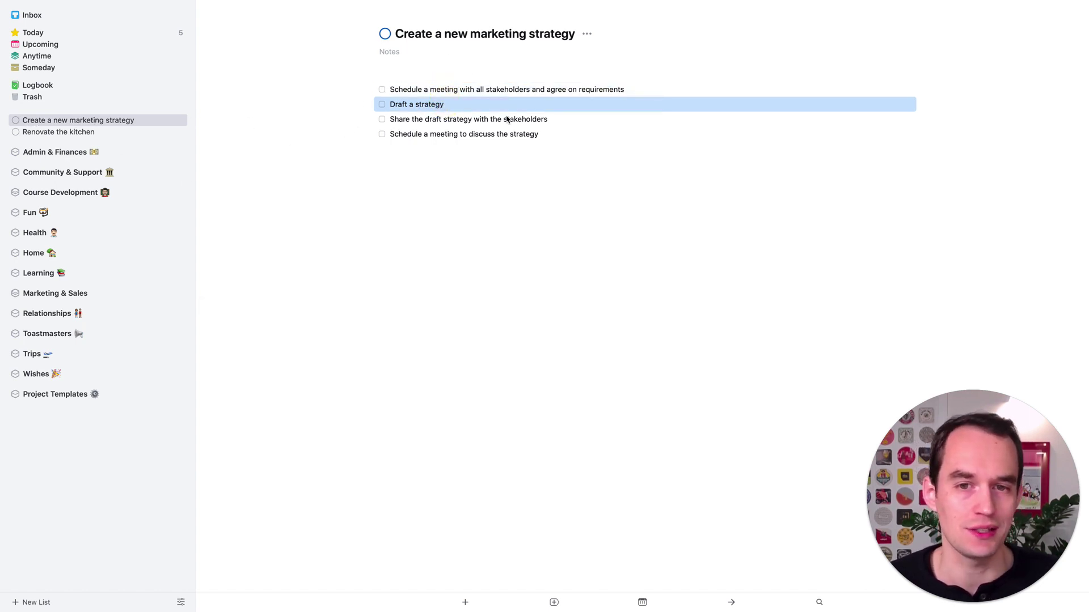
pyautogui.click(446, 119)
pyautogui.click(441, 135)
pyautogui.click(479, 90)
pyautogui.click(494, 193)
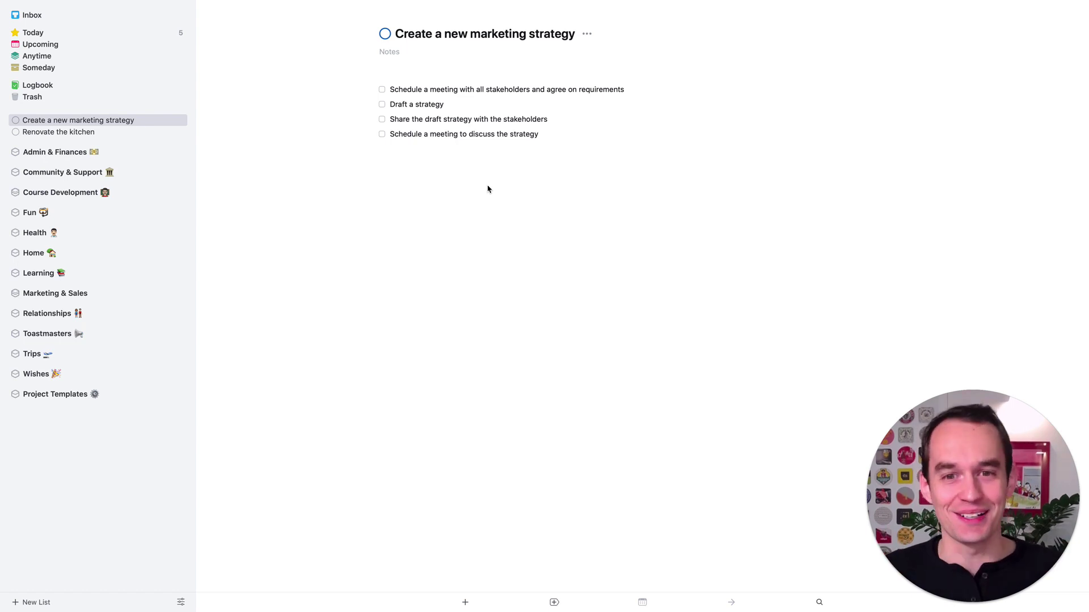
pyautogui.click(436, 106)
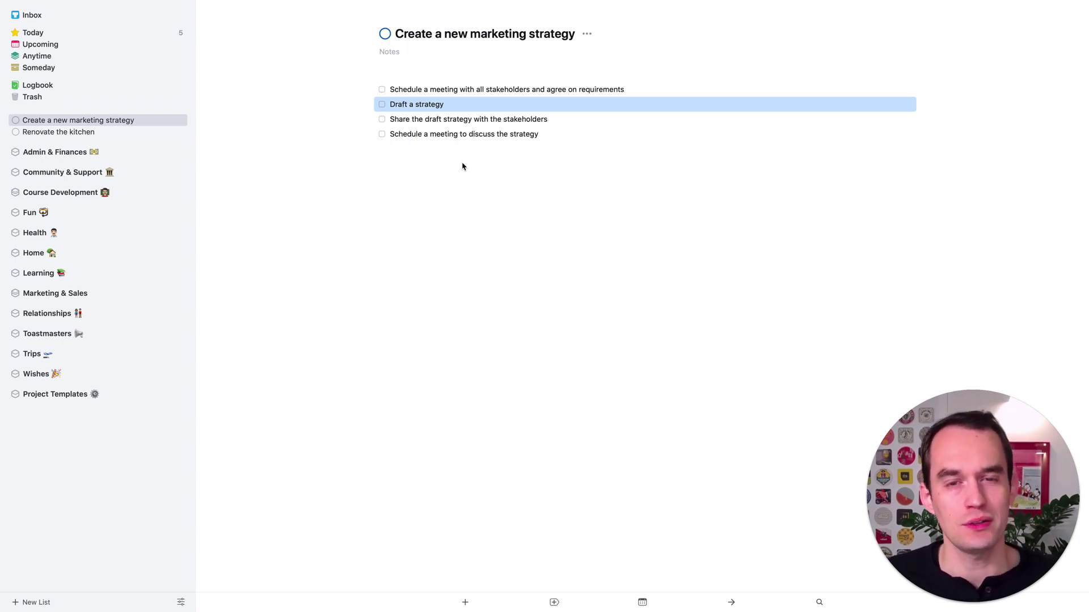
# Step: Open Renovate the kitchen and look through its to-dos, ending on Set a budget
pyautogui.click(40, 133)
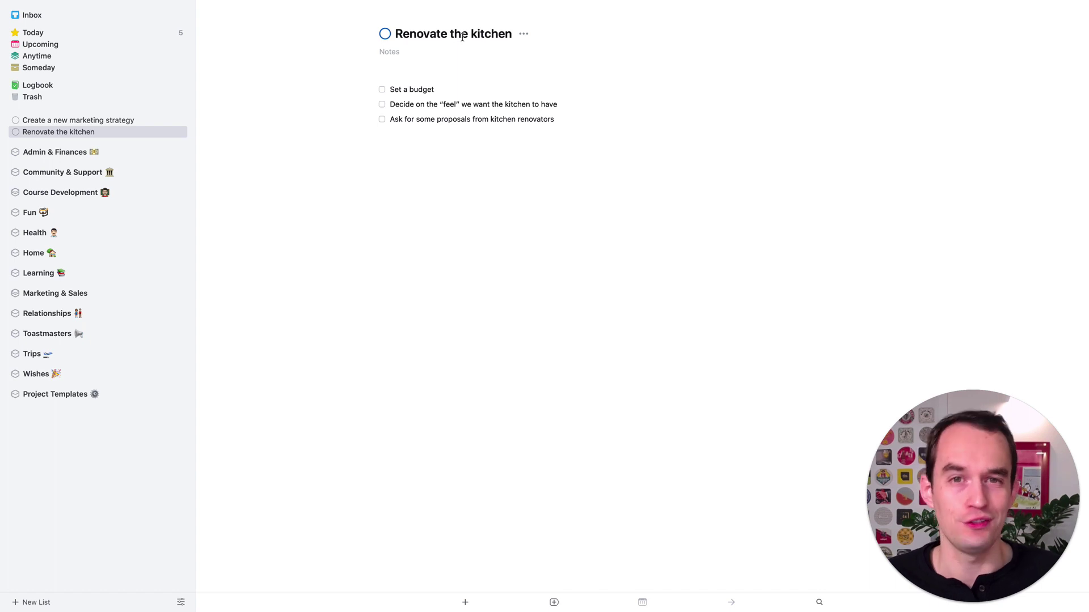
pyautogui.click(424, 90)
pyautogui.click(422, 104)
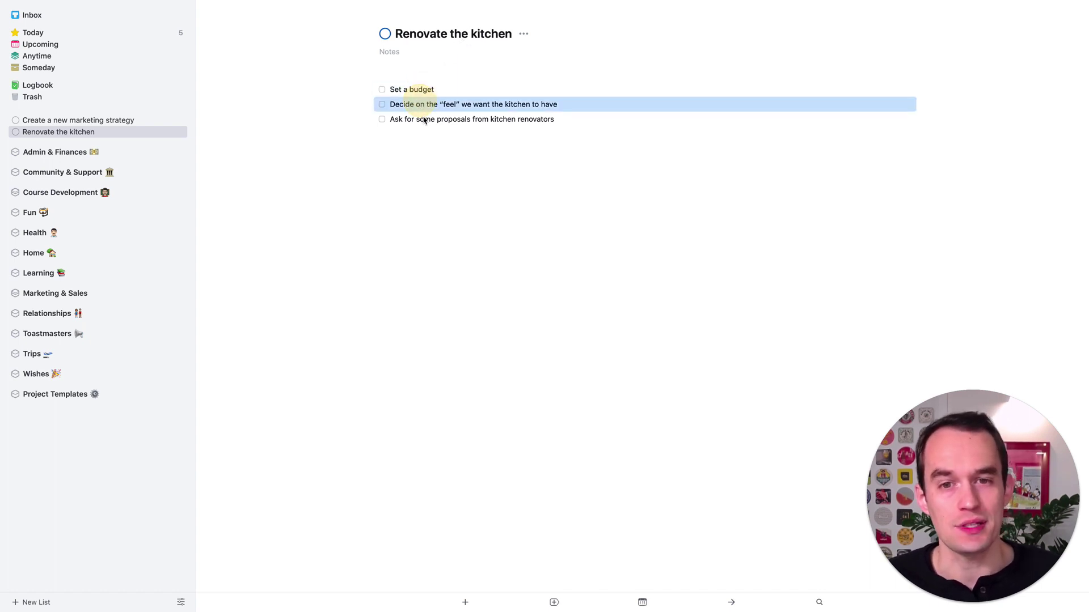
pyautogui.click(474, 180)
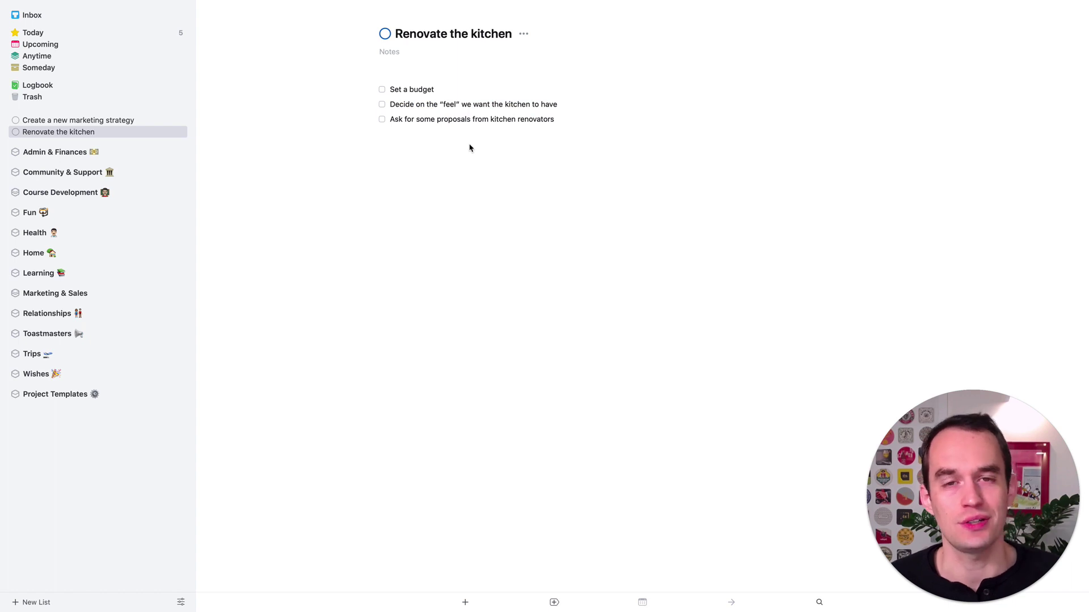
pyautogui.click(414, 94)
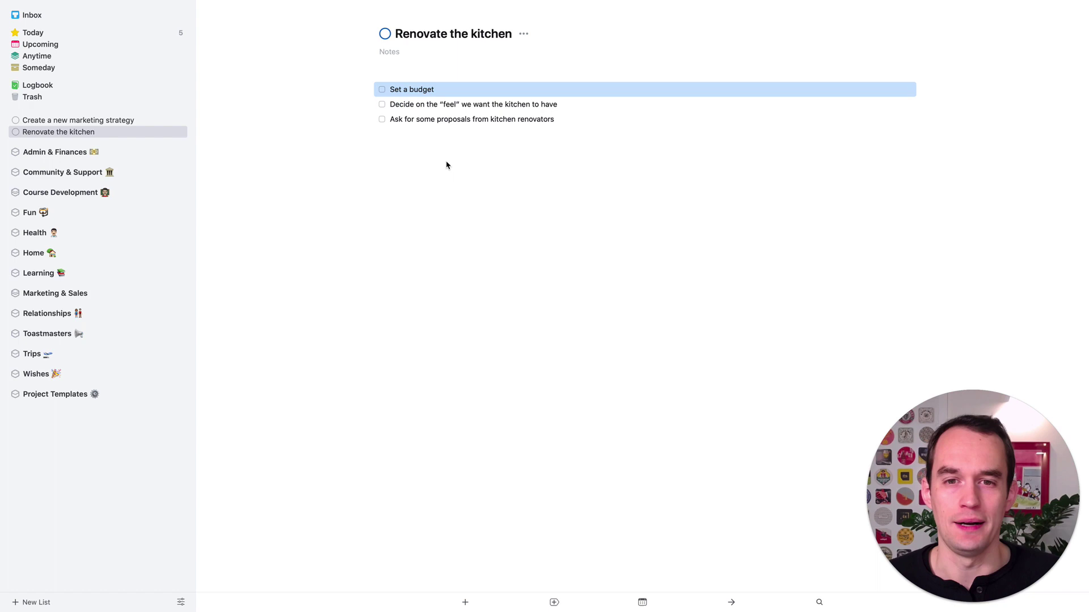
# Step: Reword 'Set a budget' to 'Schedule a time to sit down with my partner to agree on a budget'
pyautogui.doubleClick(407, 91)
pyautogui.moveTo(390, 112); pyautogui.dragTo(434, 112)
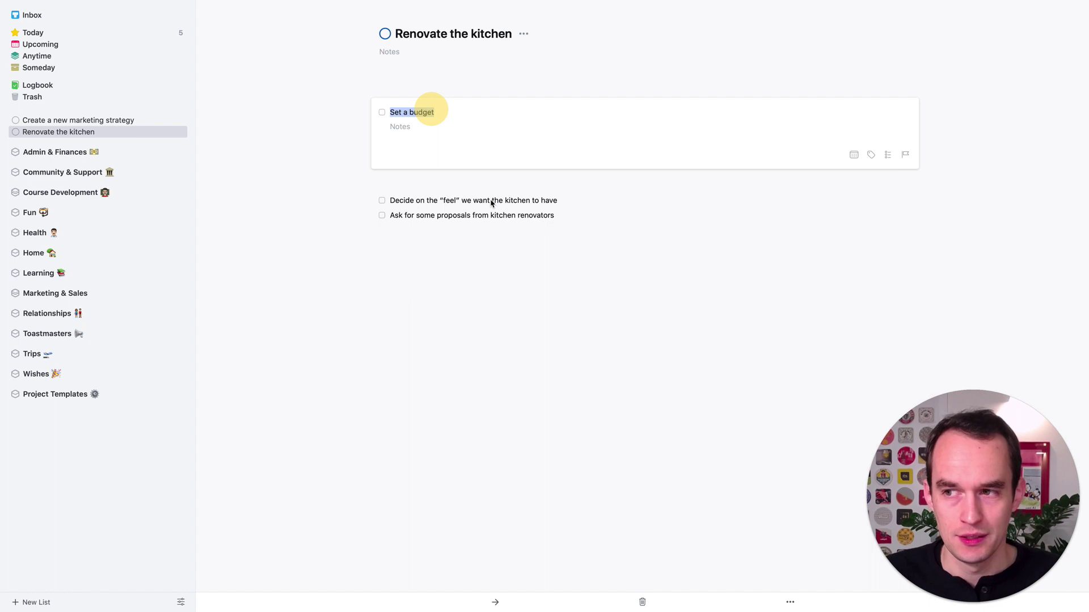
pyautogui.write('Schedule a time t')
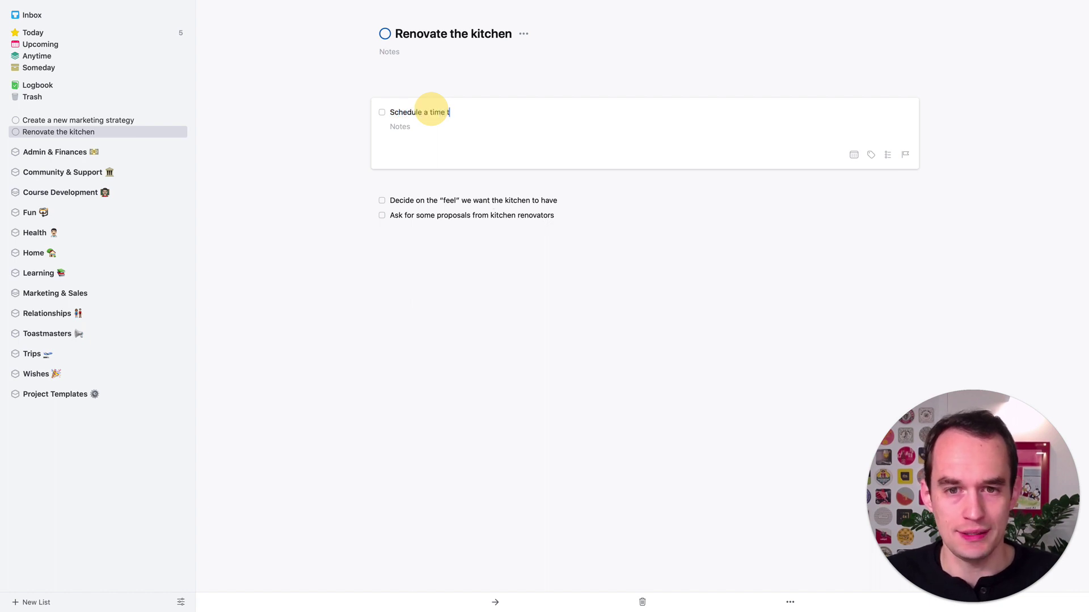
pyautogui.write('o sit down with')
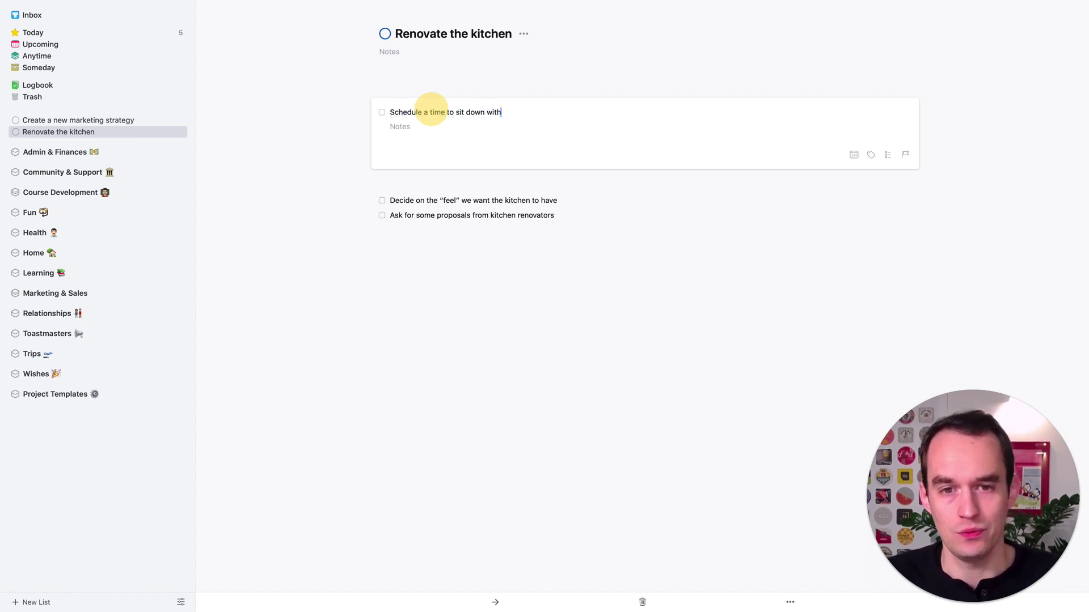
pyautogui.write(' my partner to agree on a')
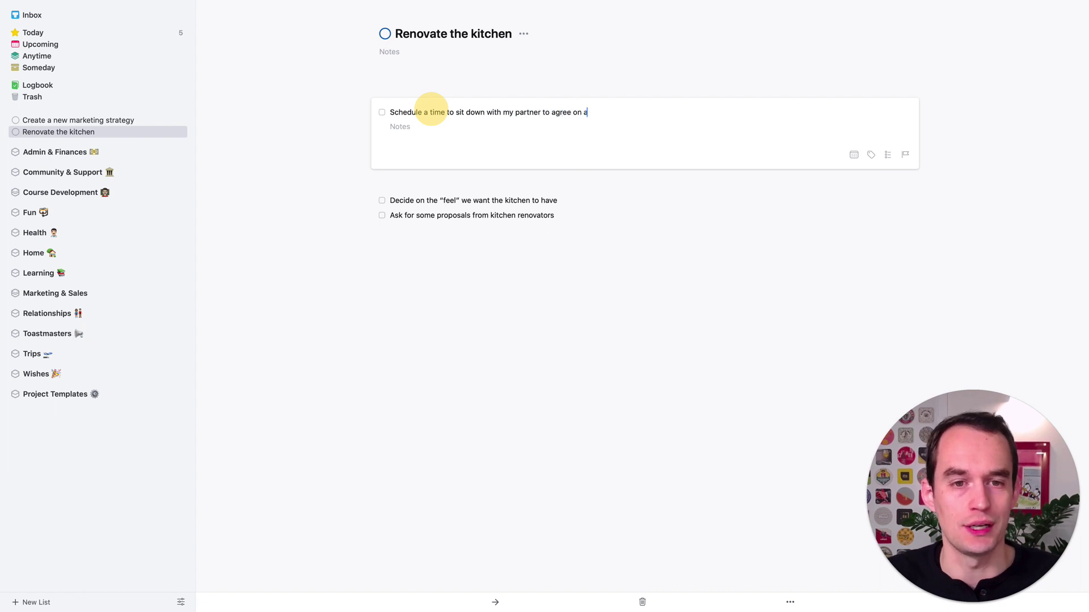
pyautogui.write(' budget')
pyautogui.press('Escape')
pyautogui.click(570, 234)
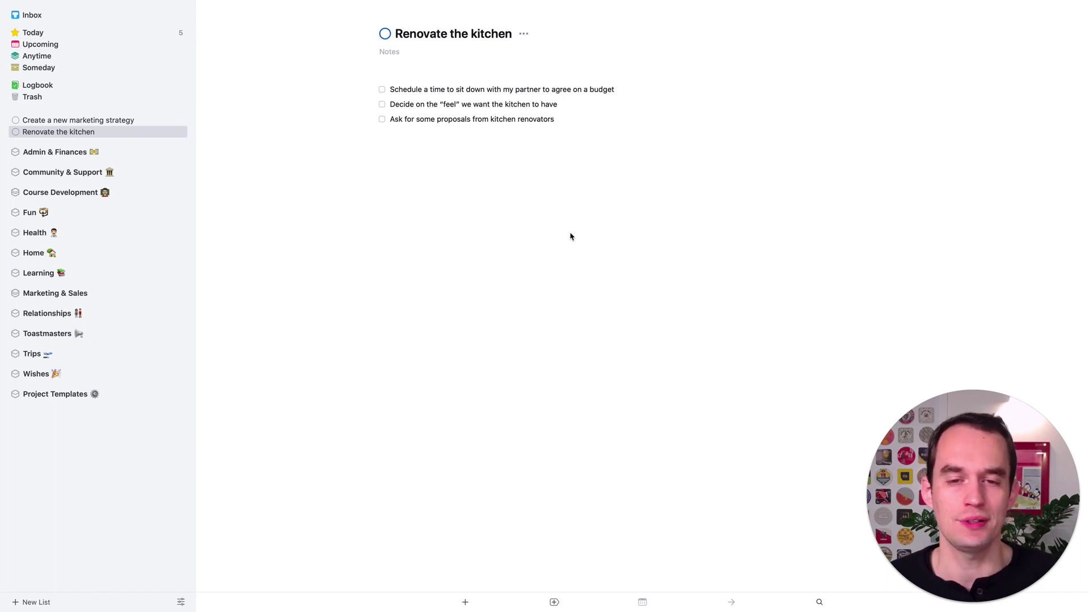
pyautogui.click(444, 105)
pyautogui.click(444, 125)
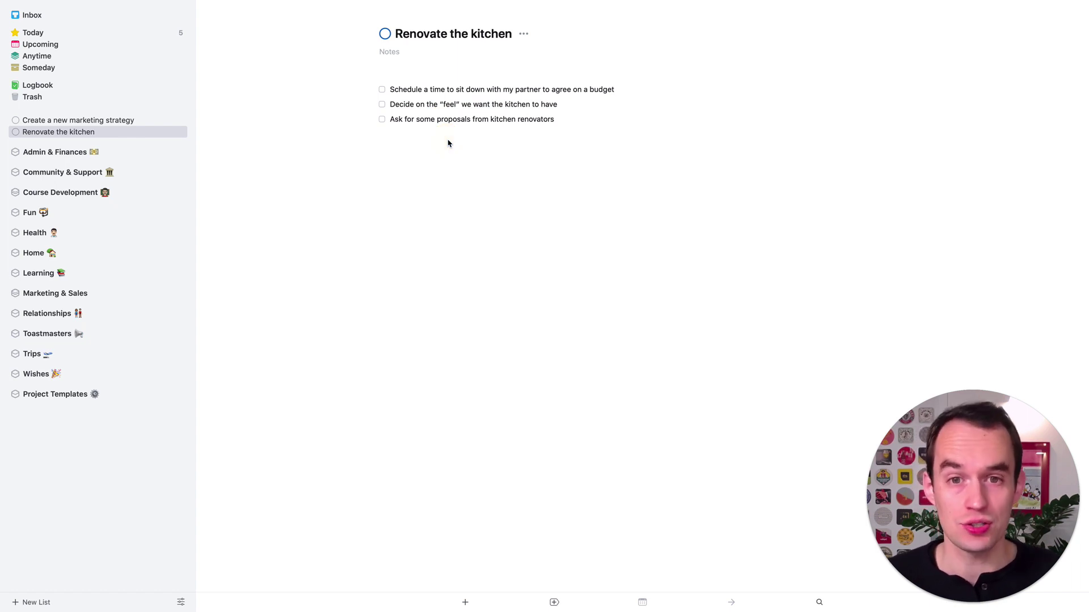
pyautogui.click(442, 88)
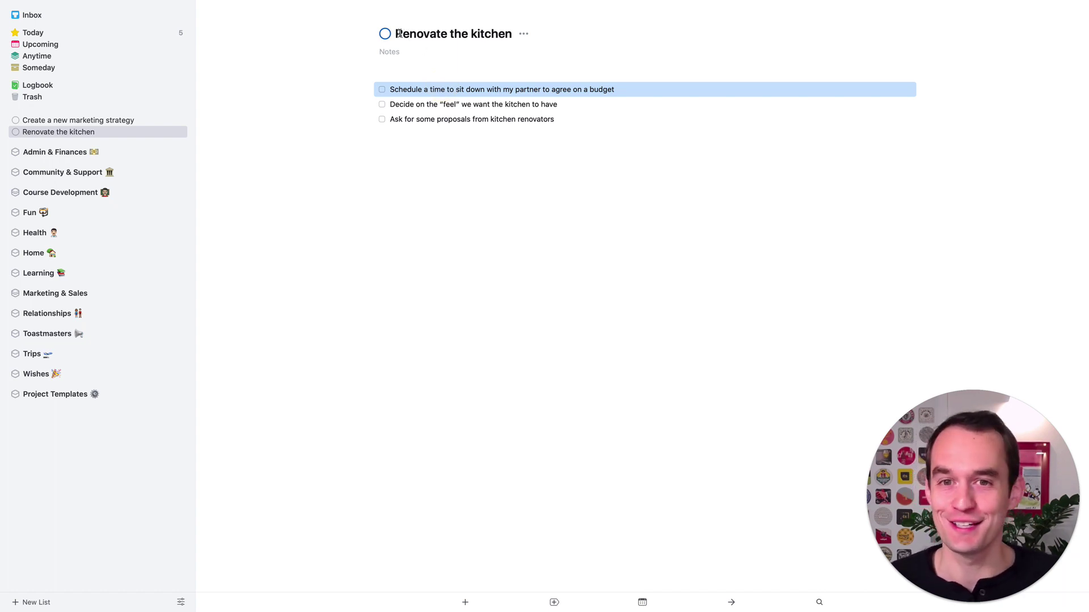
pyautogui.moveTo(396, 34); pyautogui.dragTo(514, 34)
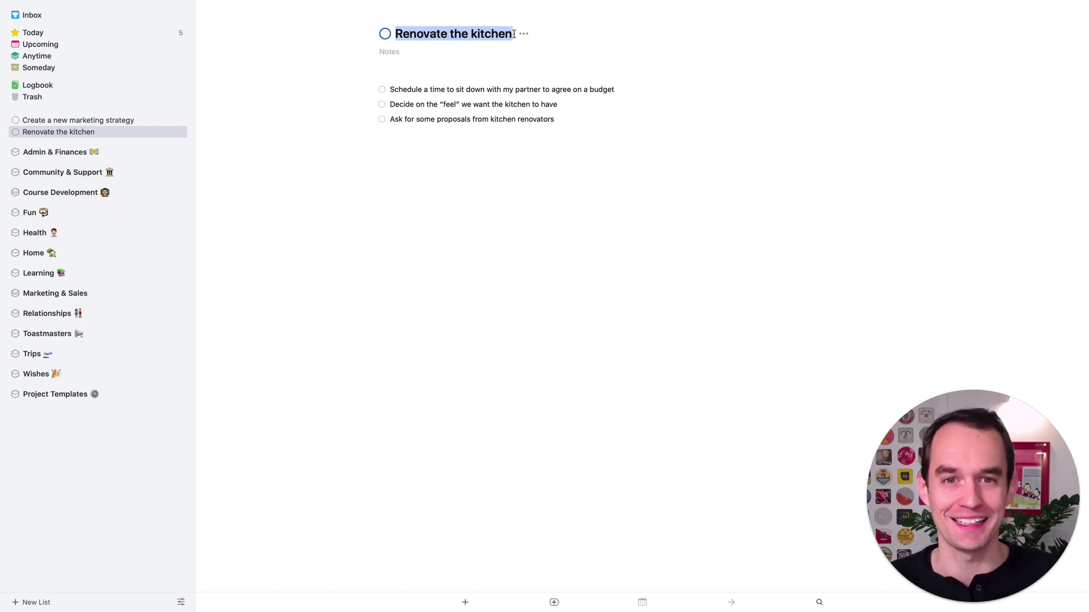
pyautogui.click(488, 140)
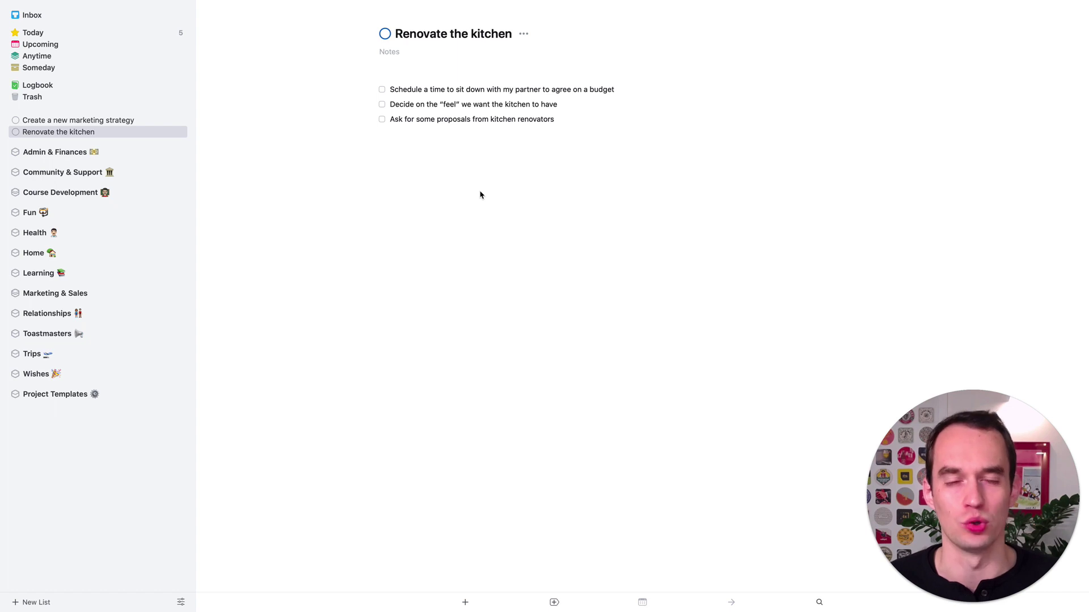
# Step: Switch to Create a new marketing strategy and select its Draft a strategy to-do
pyautogui.click(119, 120)
pyautogui.click(412, 107)
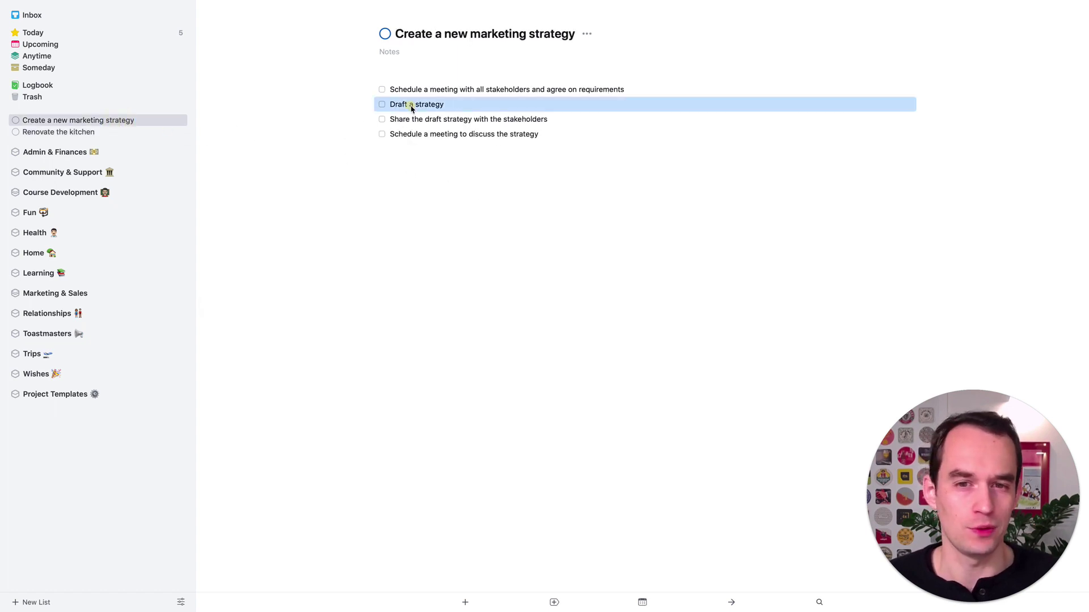